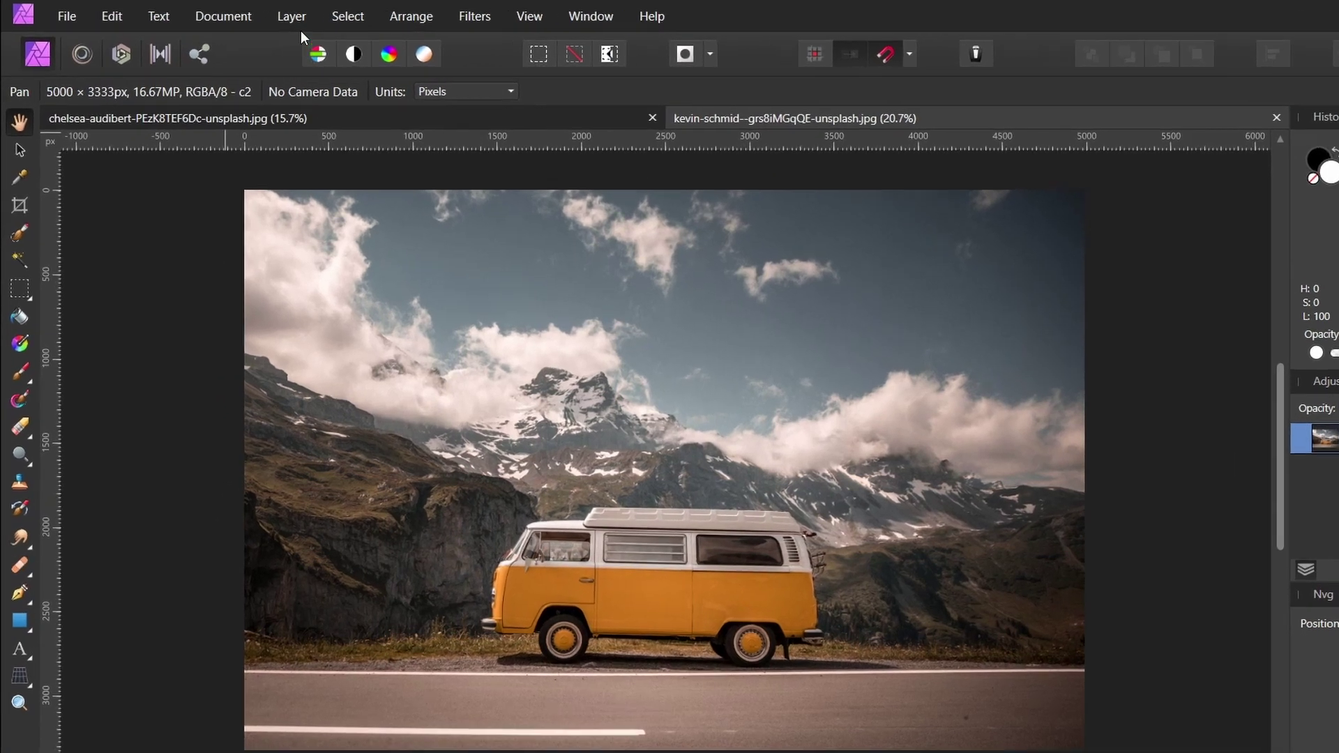
Add a live Motion Blur filter layer at 100 px radius with Preserve Alpha ticked
left_click(249, 15)
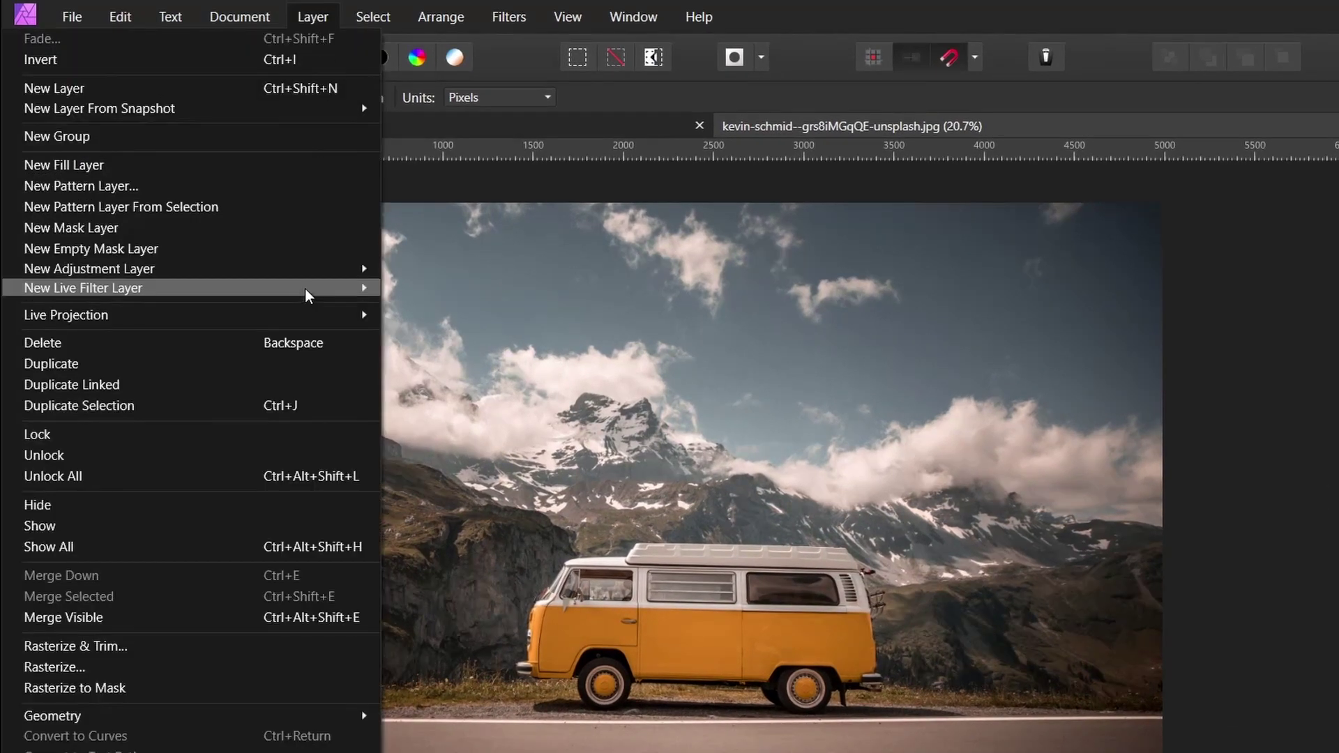
mouse_move(314, 287)
mouse_move(415, 293)
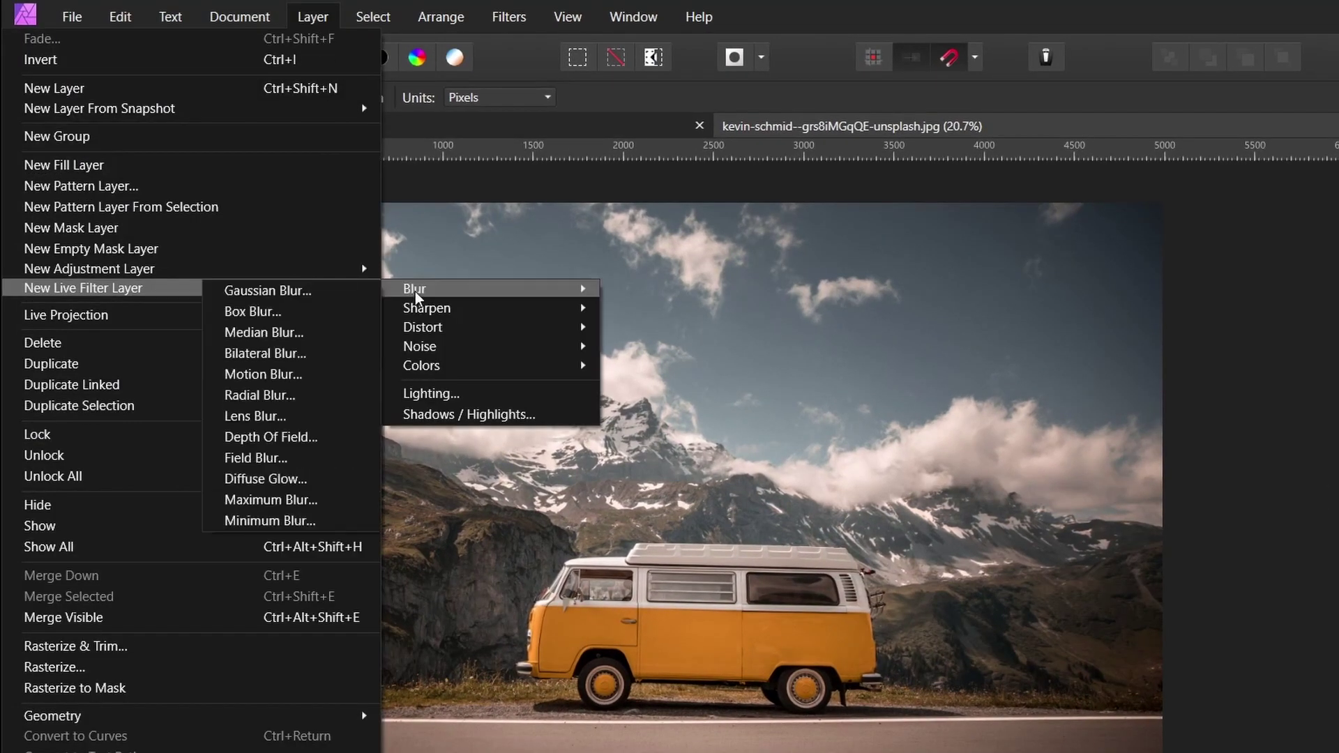
left_click(315, 377)
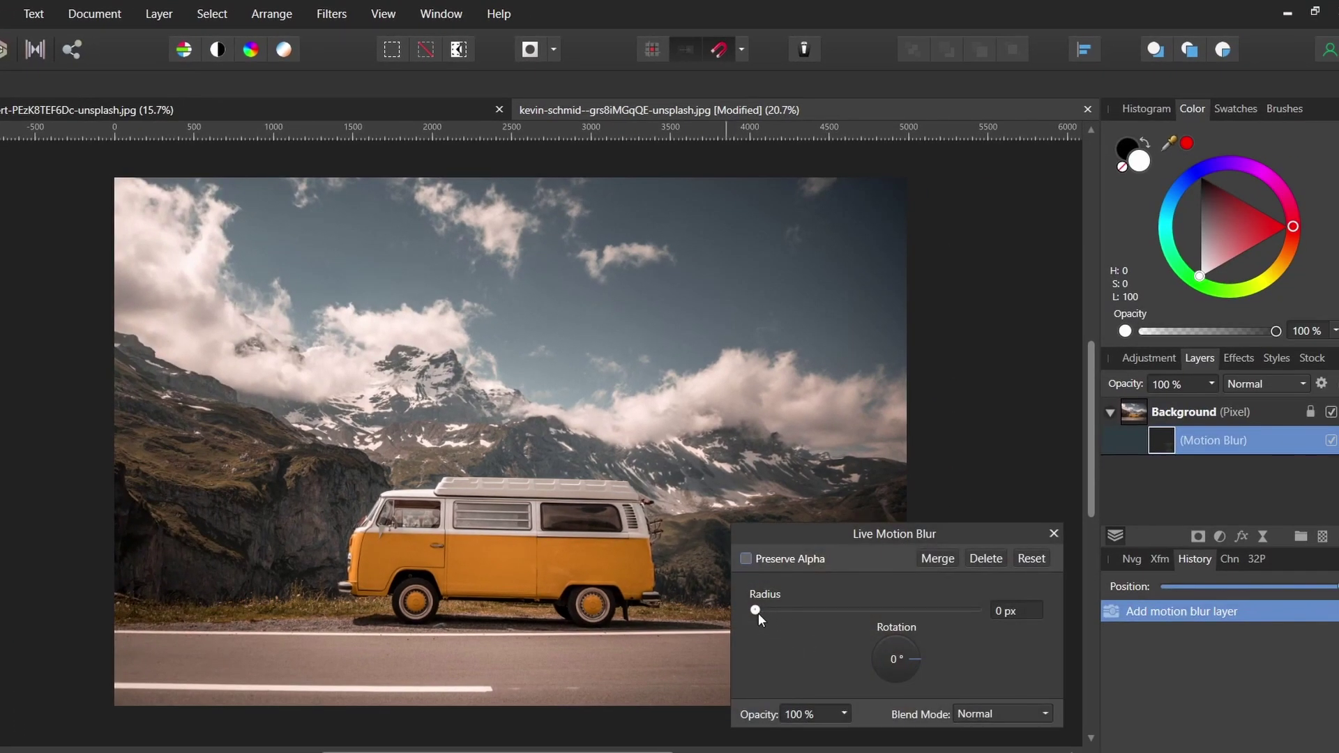
left_click_drag(756, 611, 990, 608)
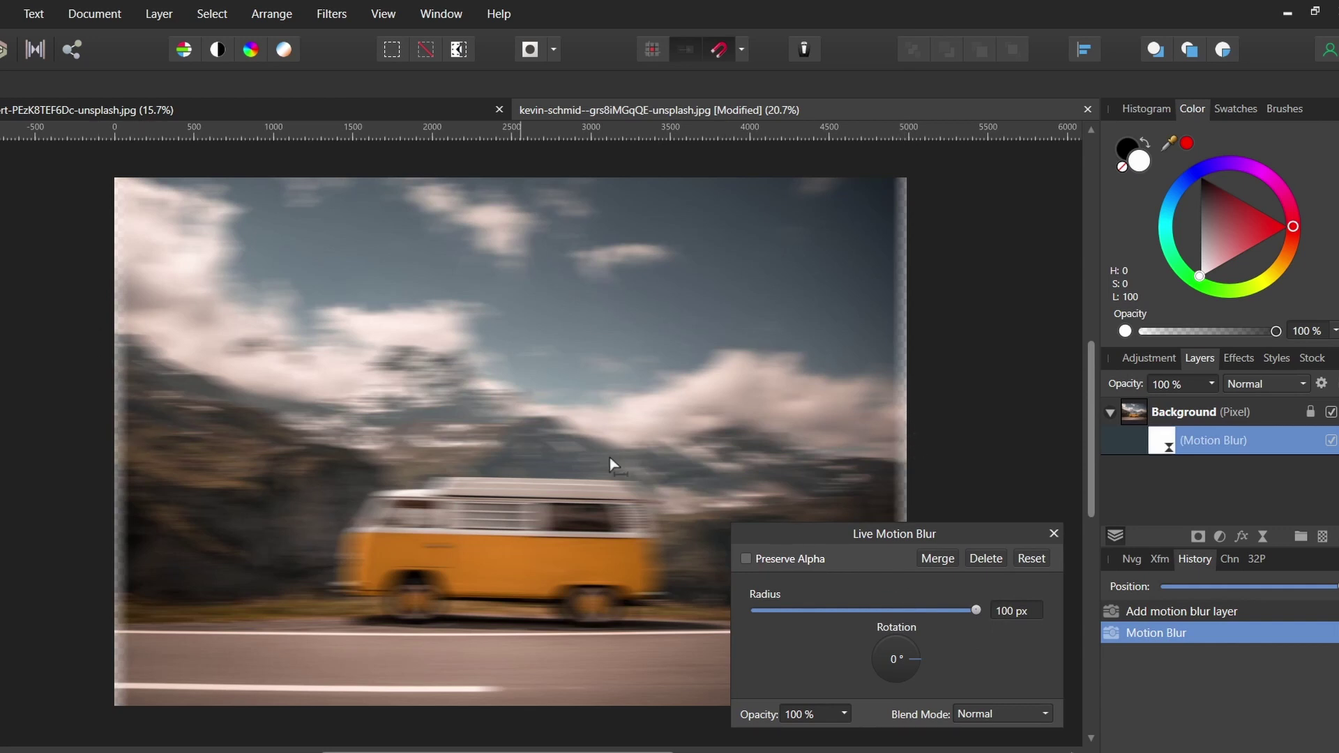
left_click(790, 560)
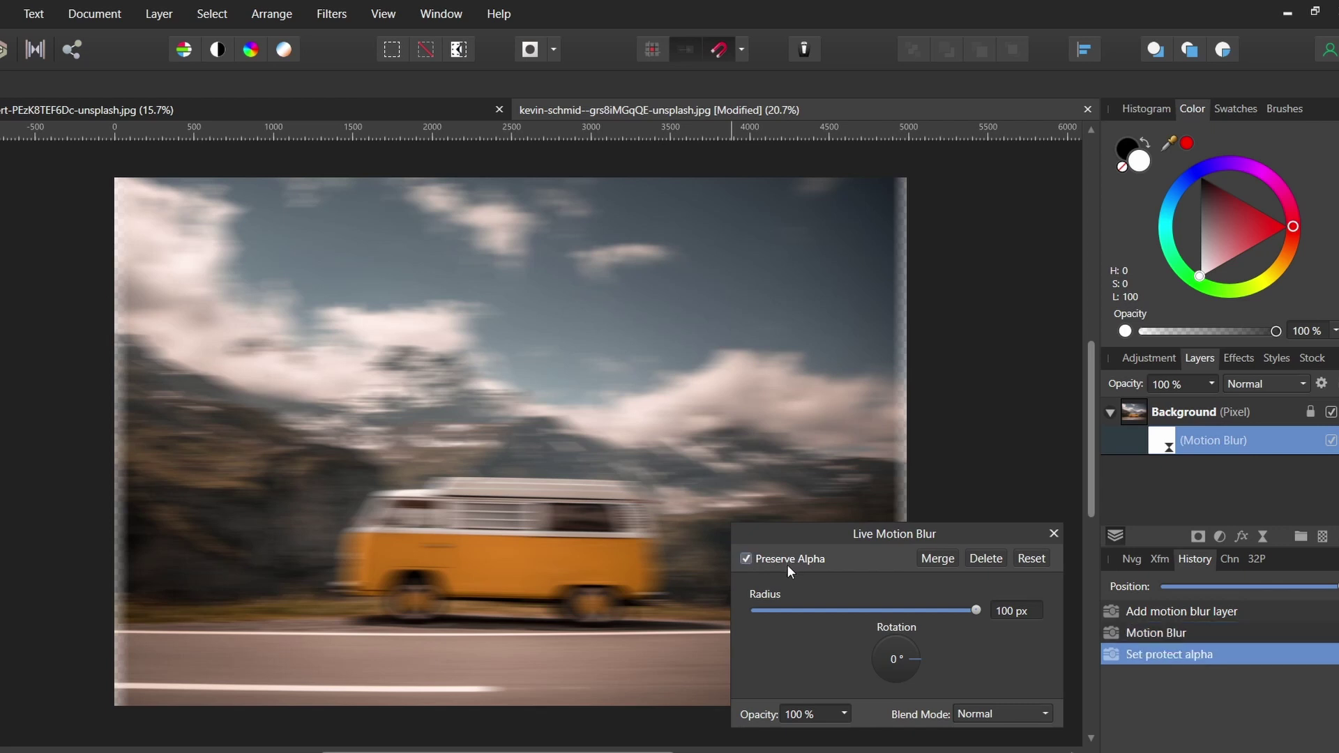
left_click(1053, 534)
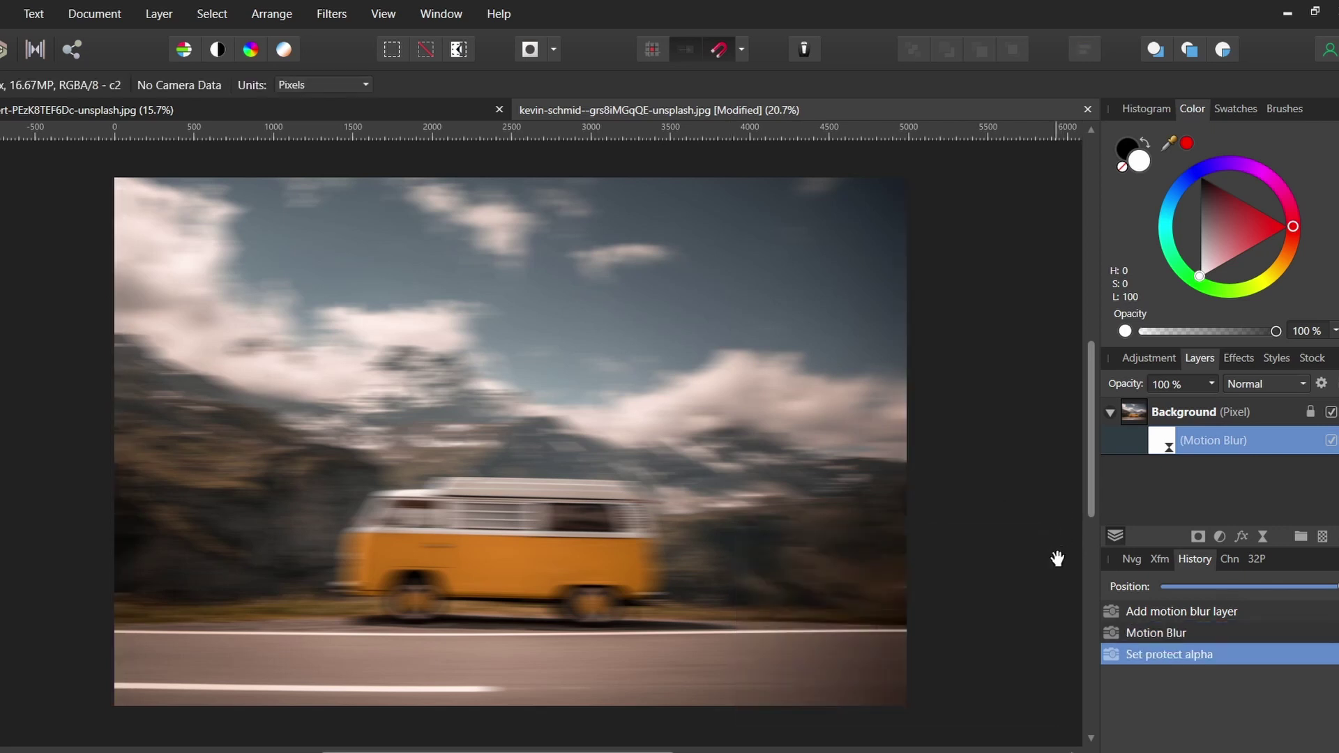
Paint black over the van on the Motion Blur layer with an enlarged brush
key("b")
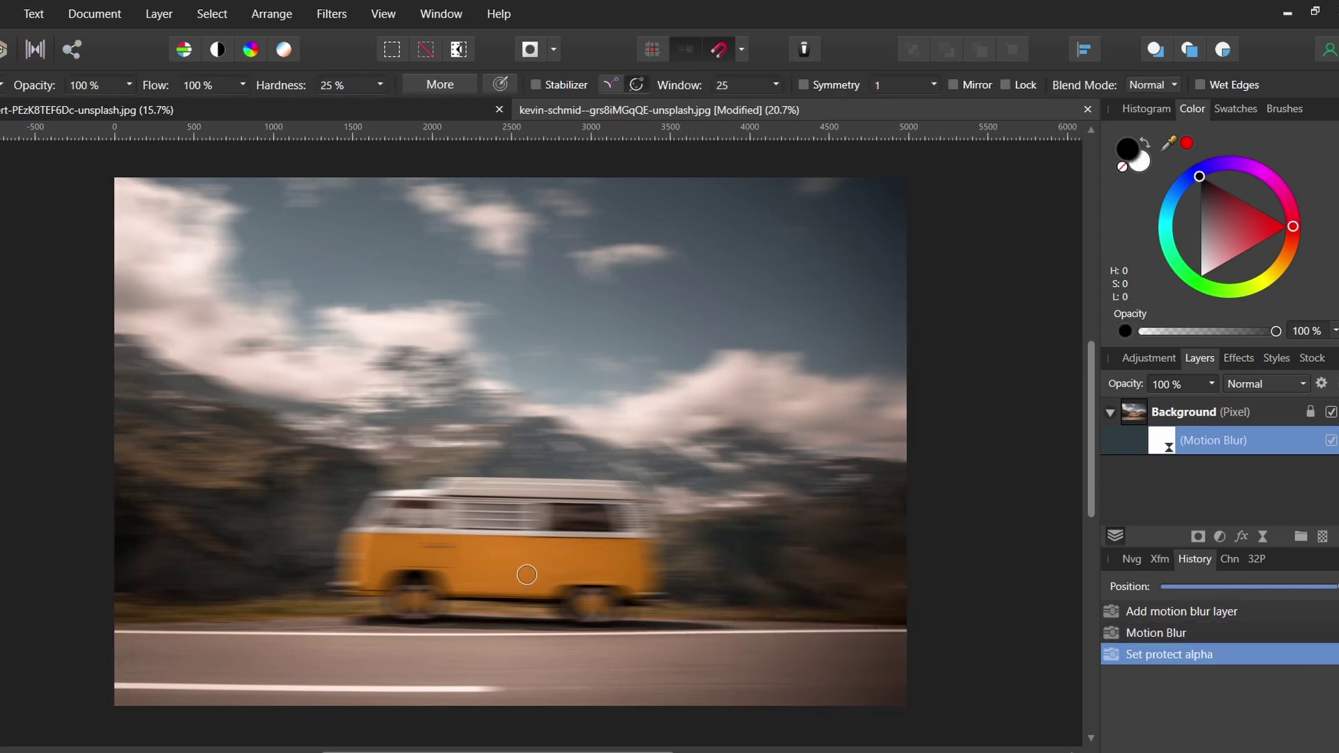
key("bracketright")
key("bracketright")
key("bracketright")
key("bracketright")
key("bracketright")
key("bracketright")
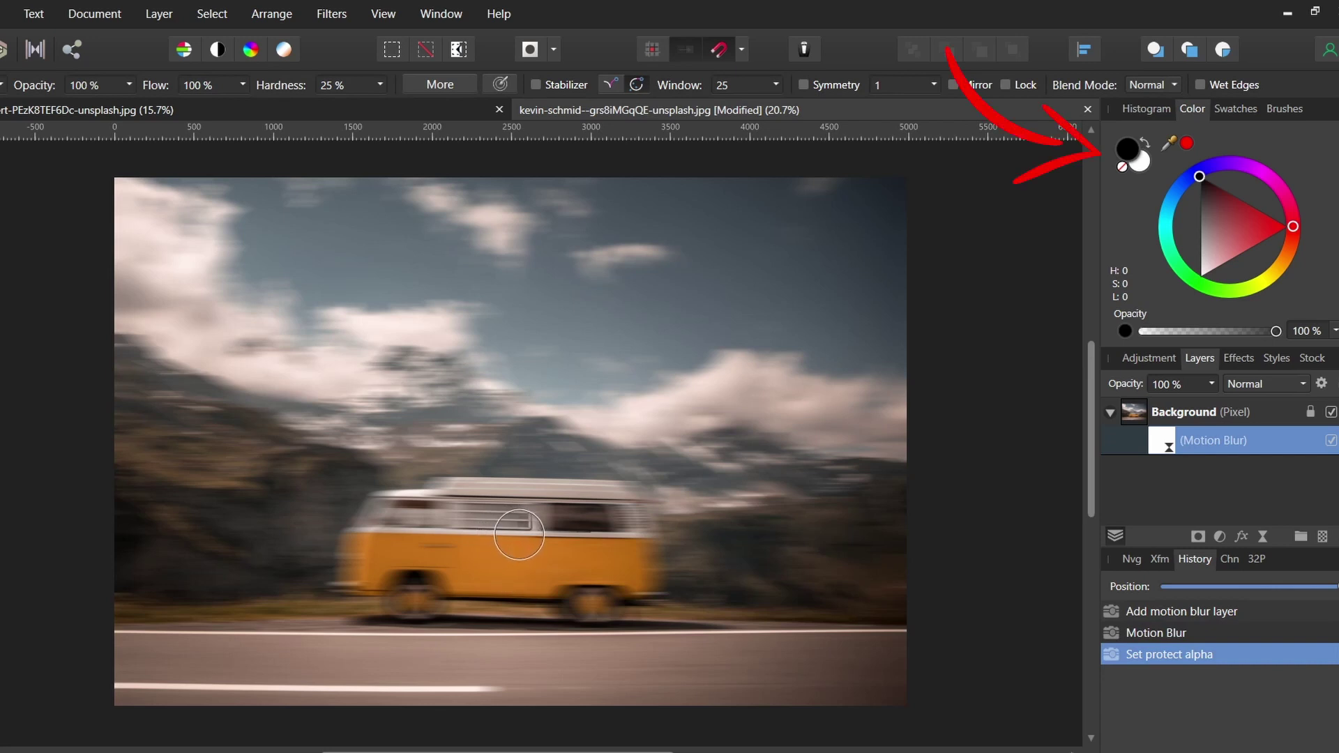
mouse_move(517, 528)
left_mouse_down()
mouse_move(451, 522)
mouse_move(384, 540)
mouse_move(454, 520)
mouse_move(600, 528)
mouse_move(596, 544)
mouse_move(515, 567)
mouse_move(383, 536)
mouse_move(545, 539)
mouse_move(606, 532)
left_mouse_up()
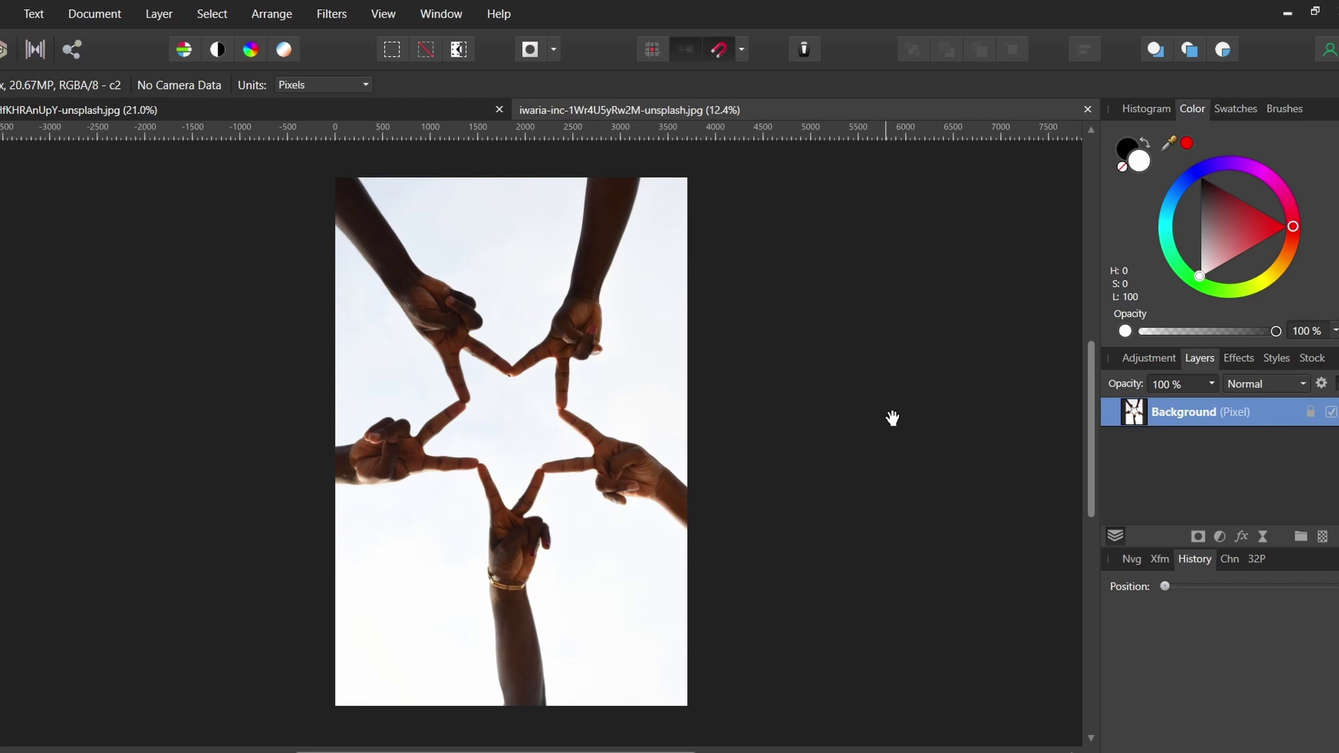
Apply Erase White Paper to remove the white sky from the hands photo
key("v")
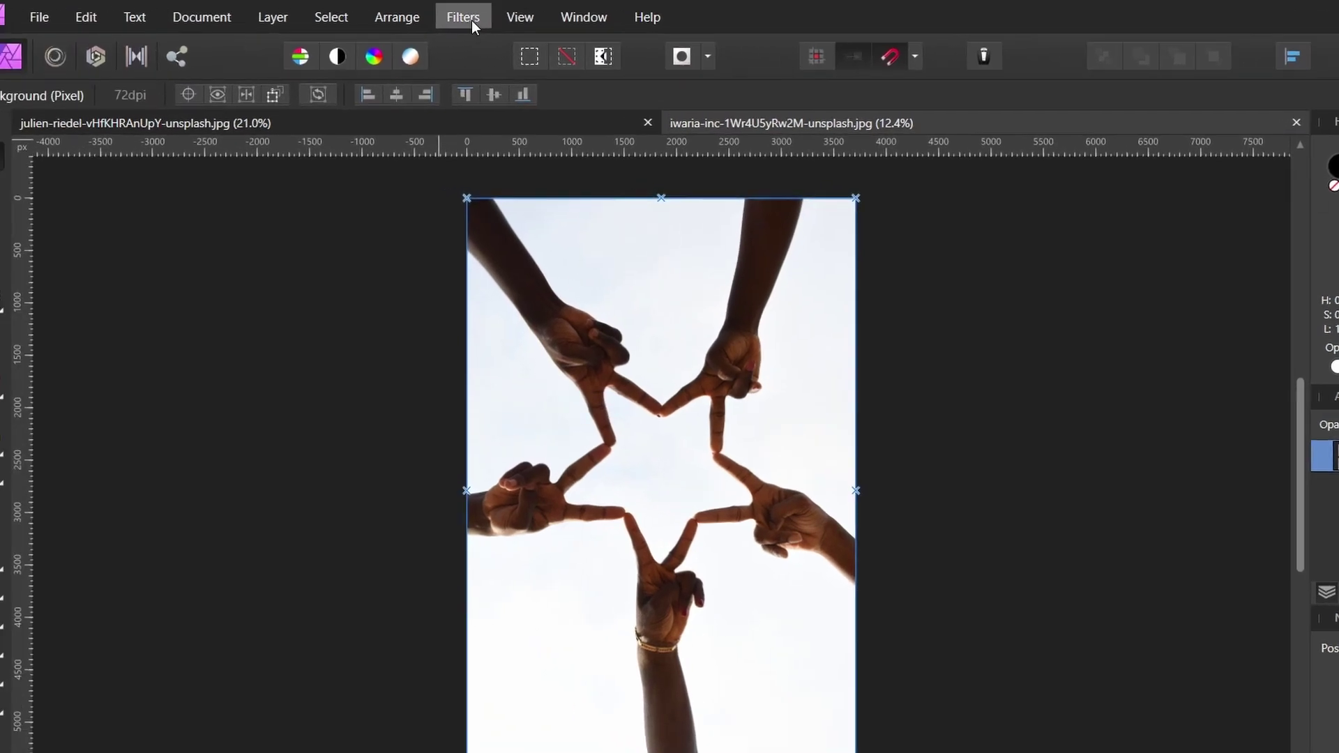
left_click(331, 14)
mouse_move(489, 134)
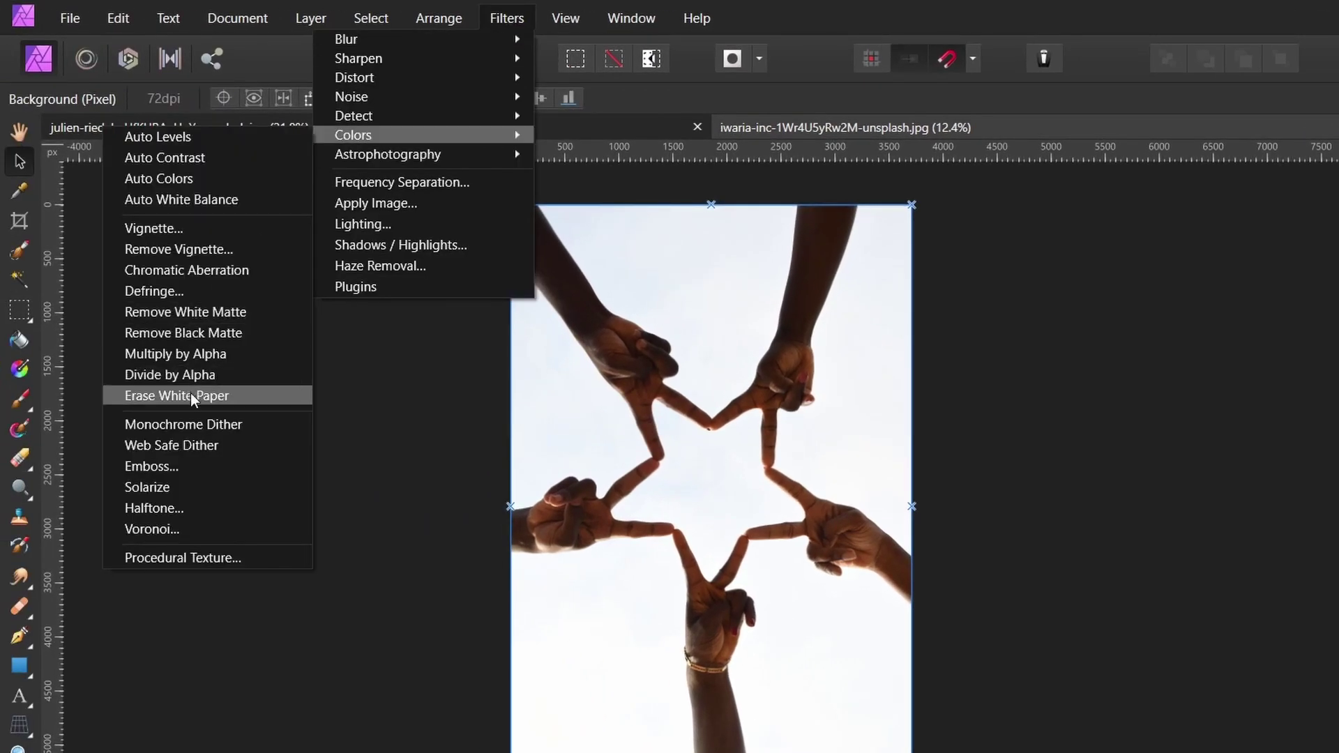
left_click(206, 395)
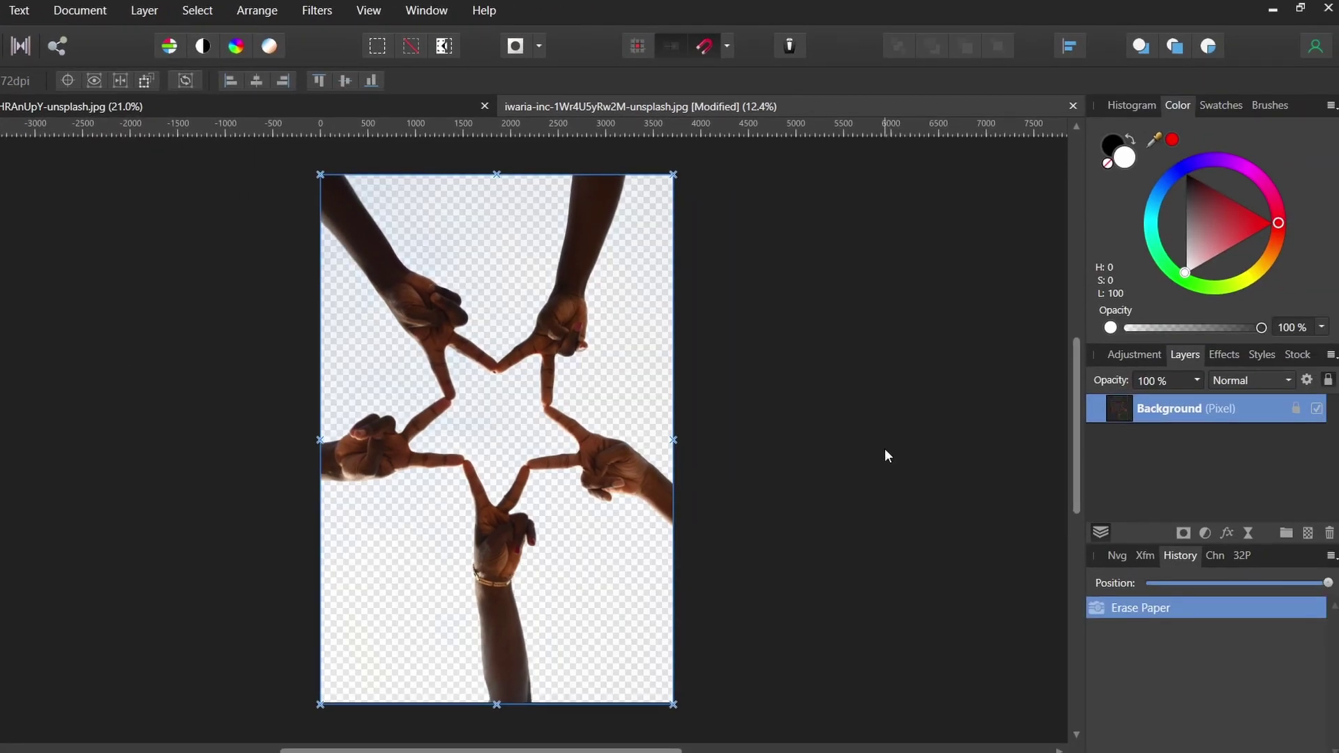
Add a black-filled pixel layer below the hands, then switch to the church photo
left_click(1307, 532)
key("g")
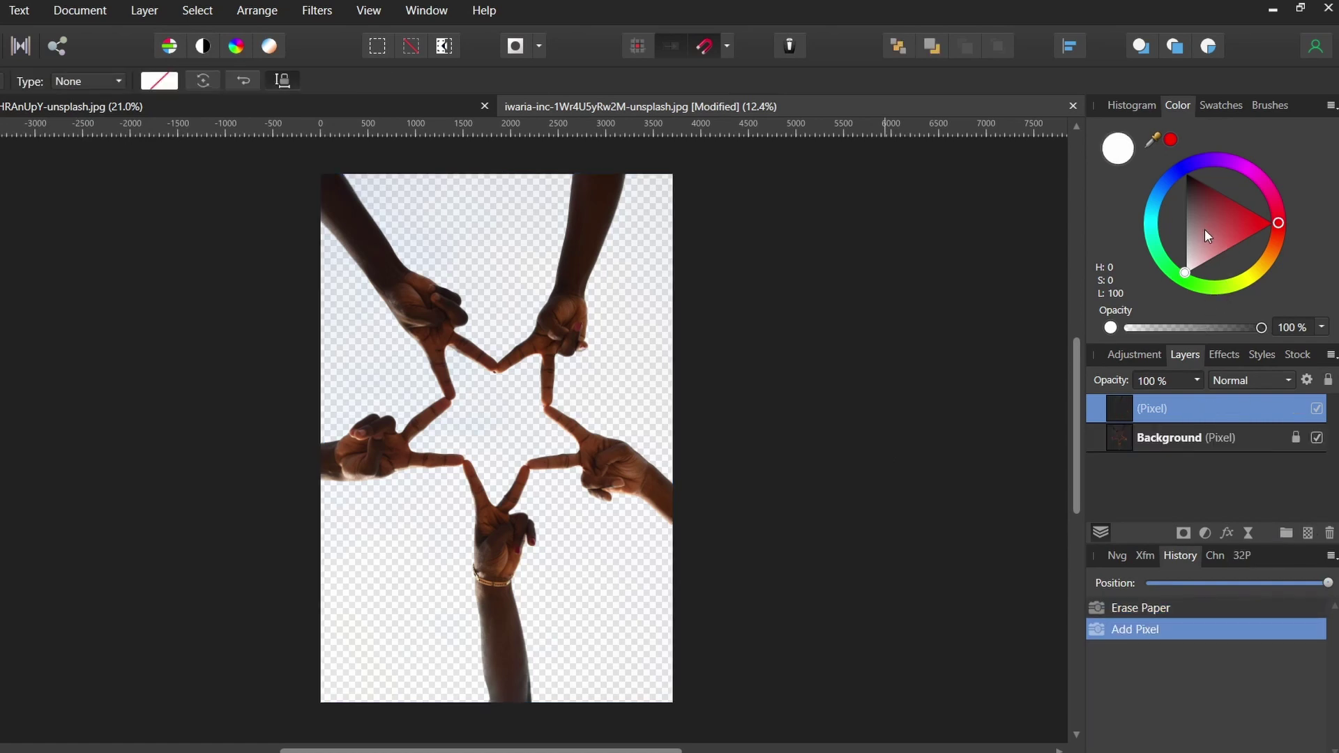
left_click(1184, 173)
left_click_drag(1157, 410, 1178, 488)
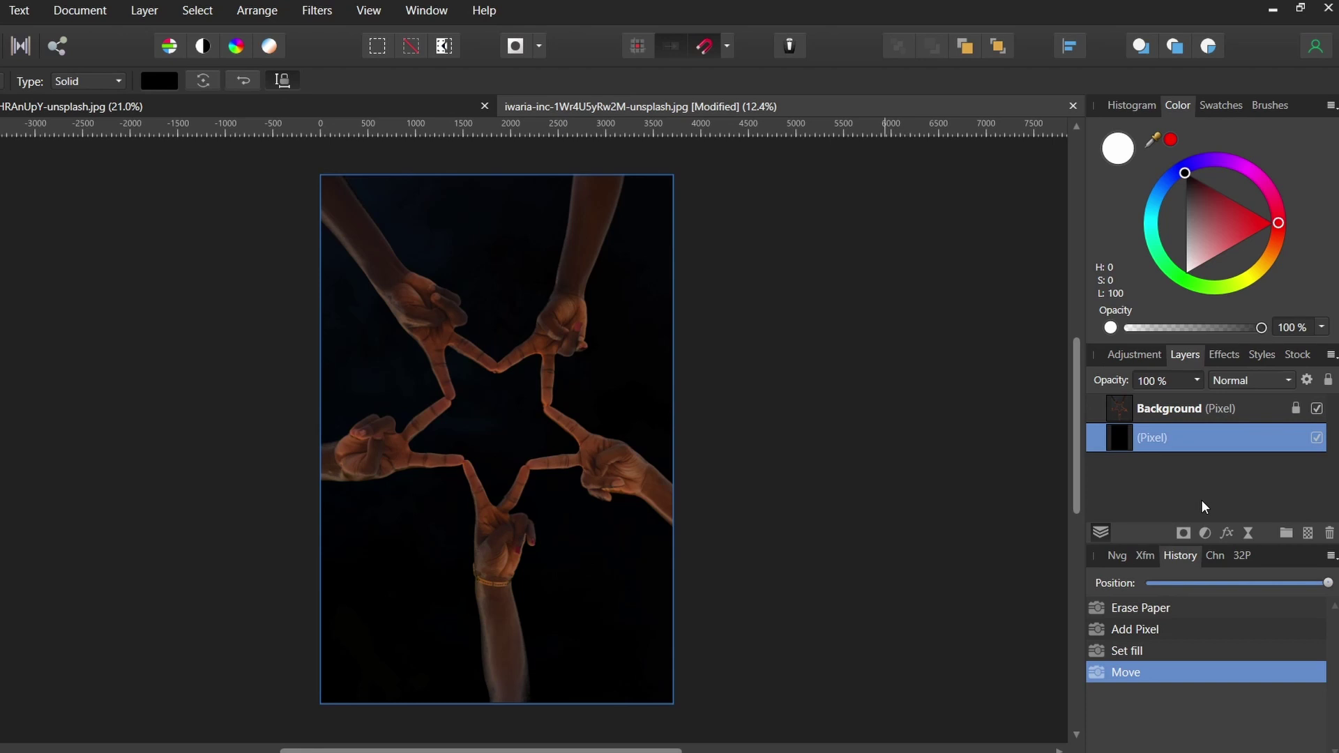
left_click(377, 104)
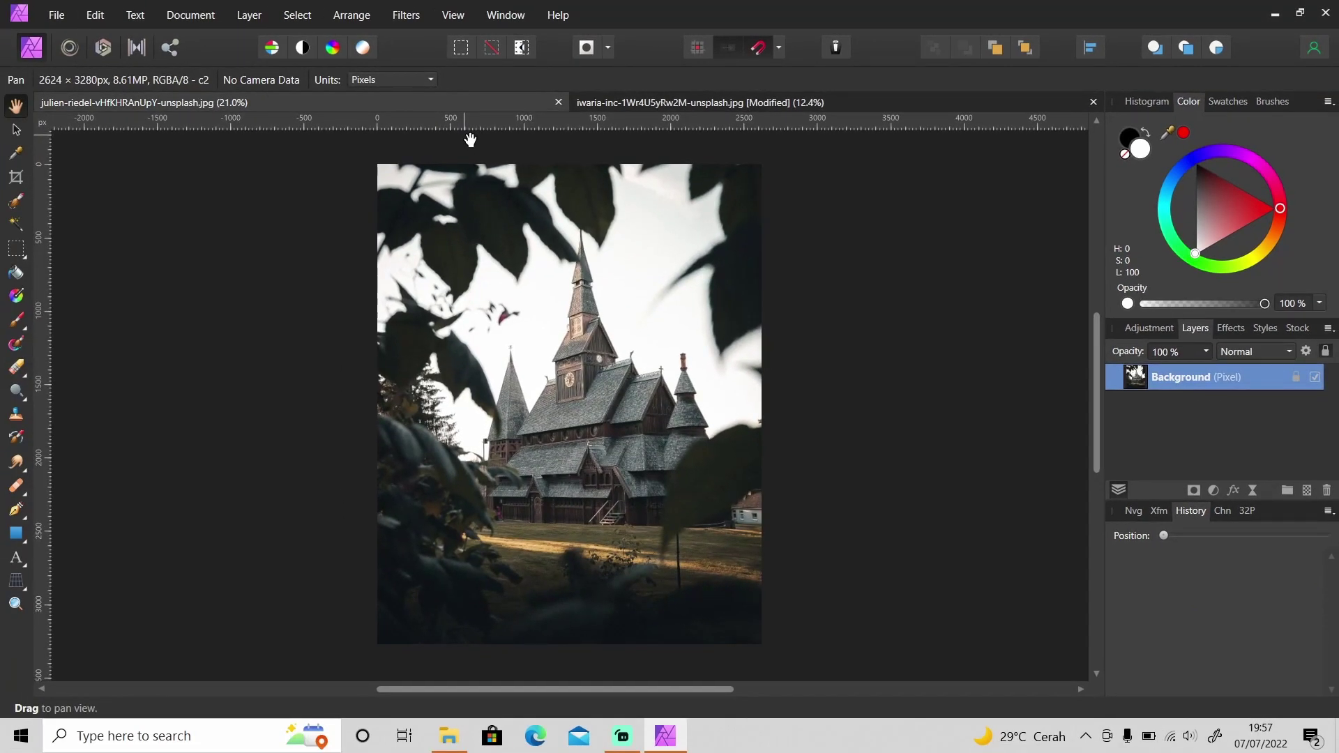
Duplicate the church layer, erase white sky from the copy, and hide the original
key("ctrl+j")
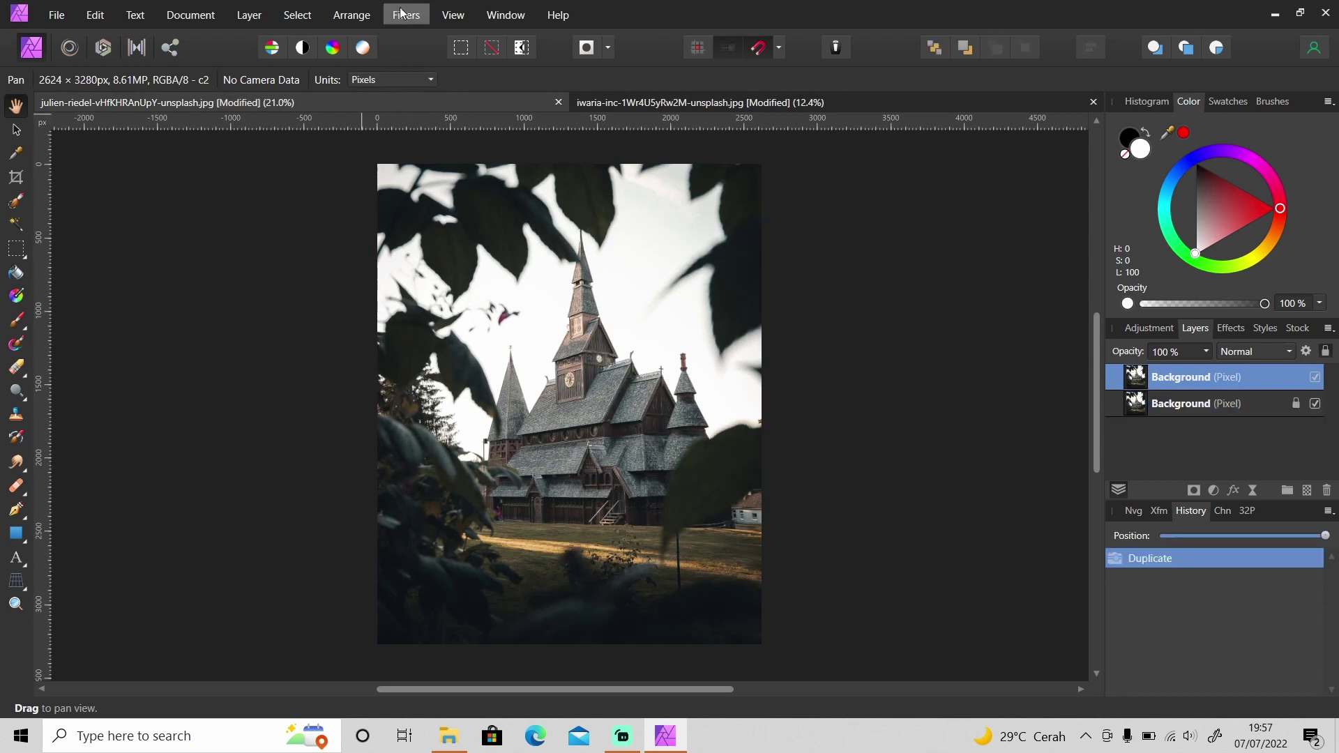
left_click(408, 17)
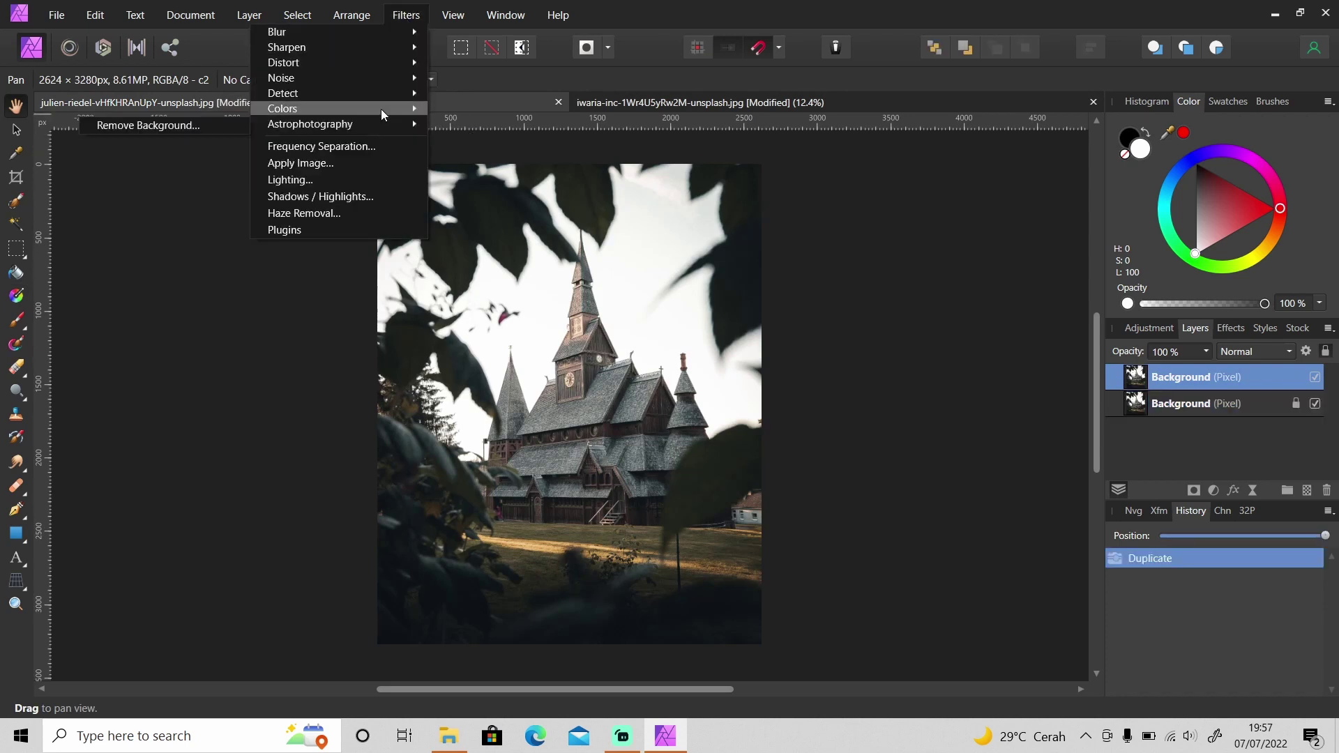
mouse_move(380, 108)
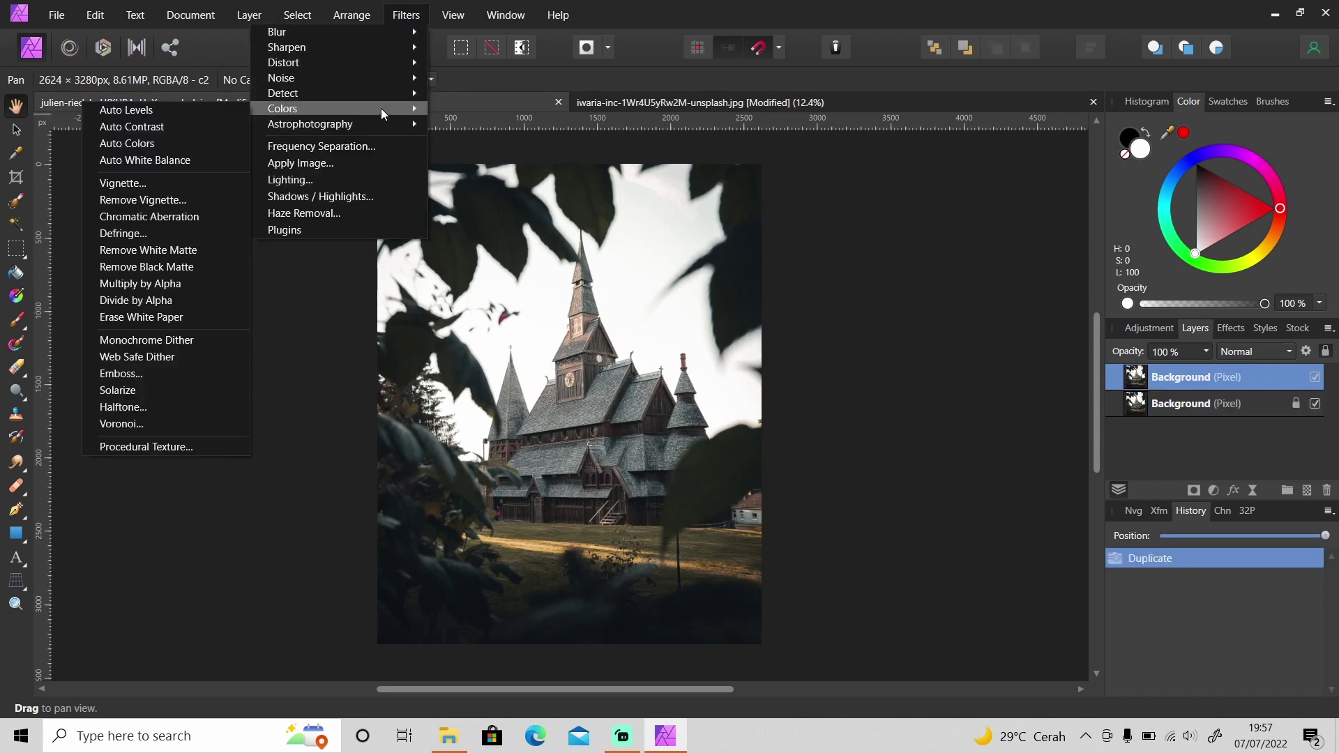
left_click(175, 318)
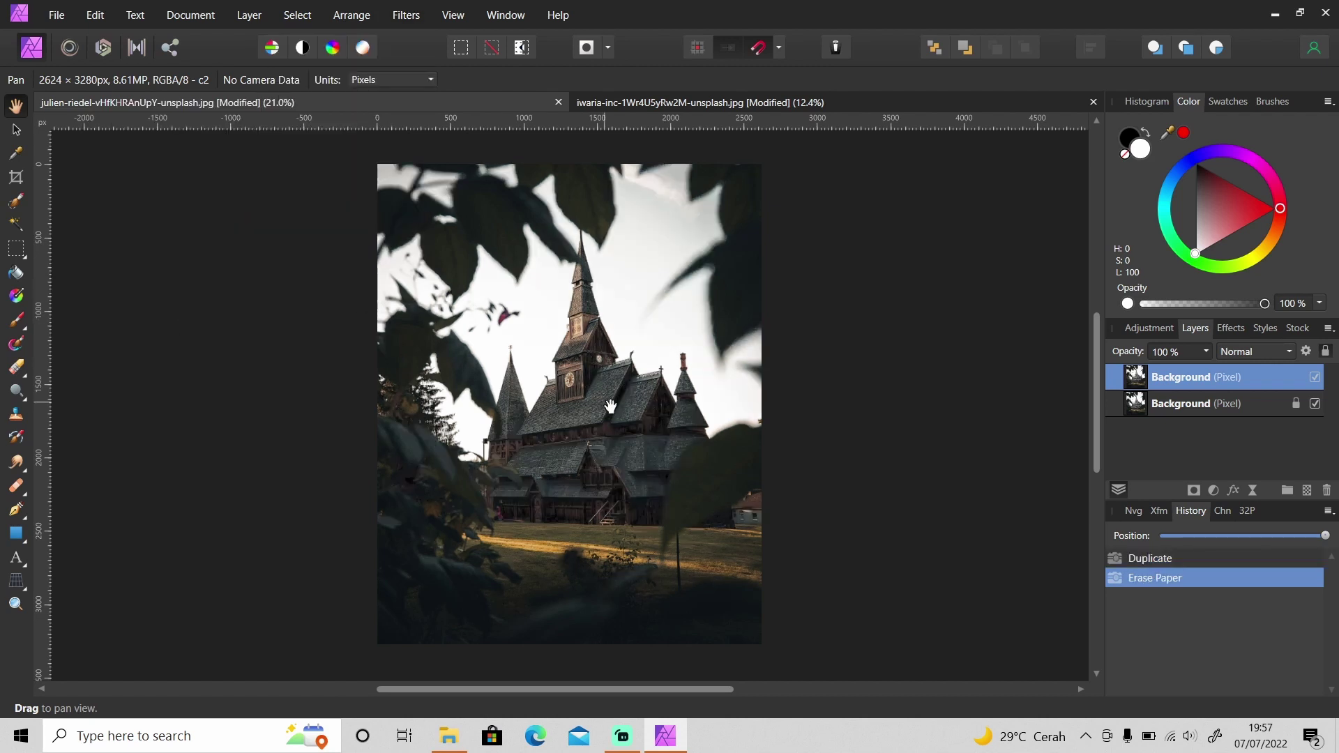
left_click(1315, 403)
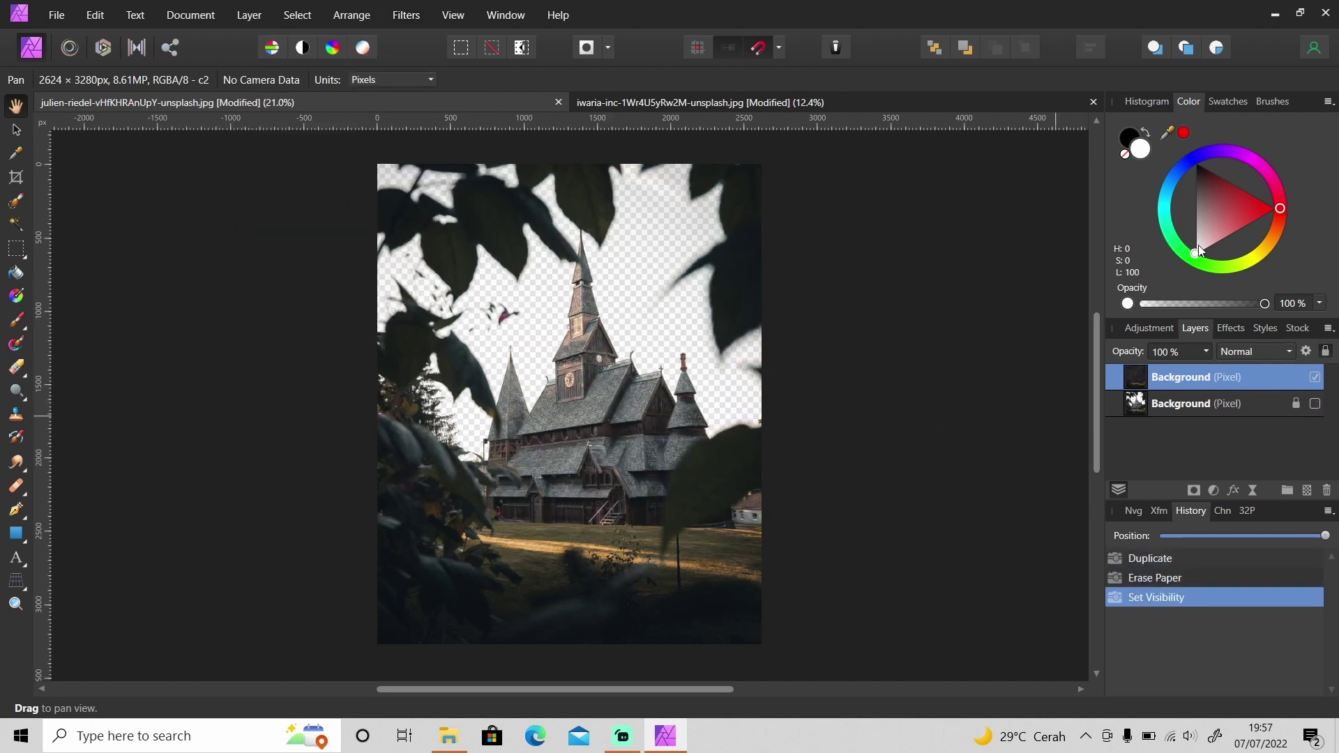
Add a black-filled pixel layer below both photos, reshow the original, and mask it
key("g")
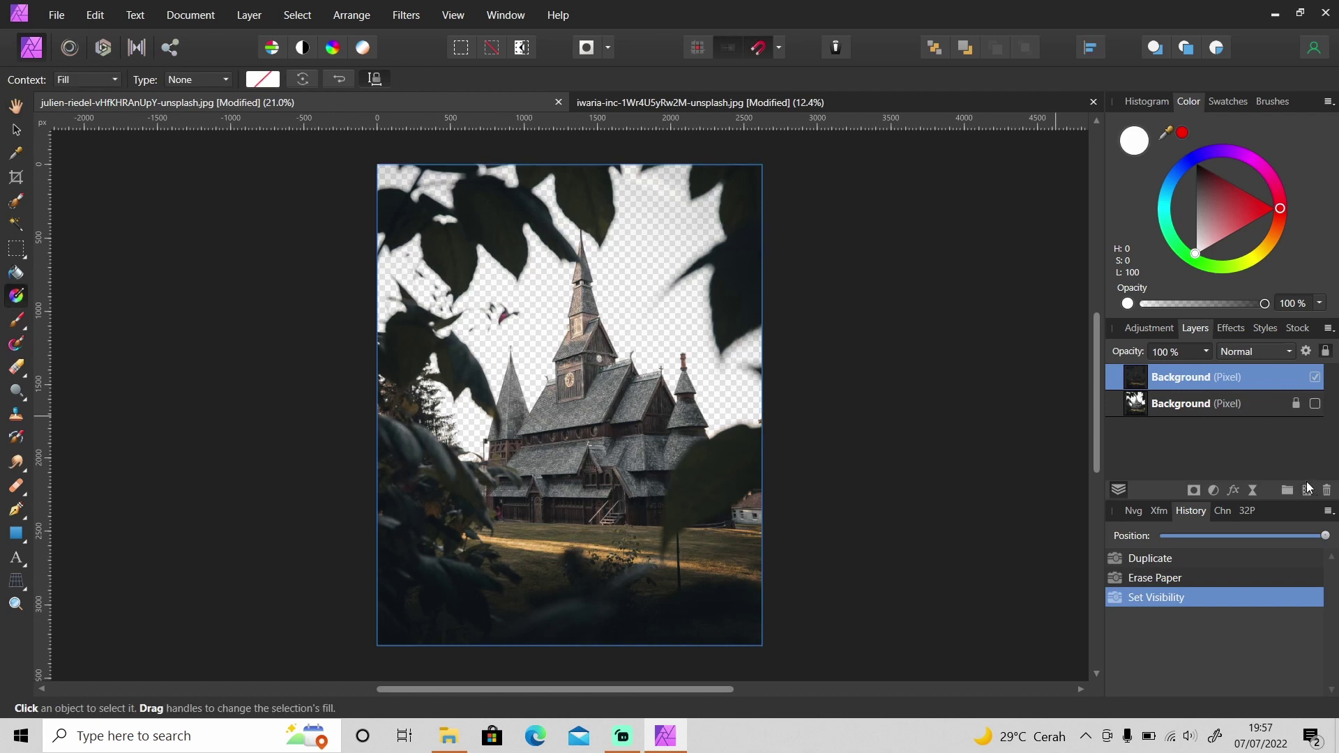
left_click(1306, 490)
left_click_drag(1205, 380, 1205, 462)
left_click_drag(1228, 206, 1195, 165)
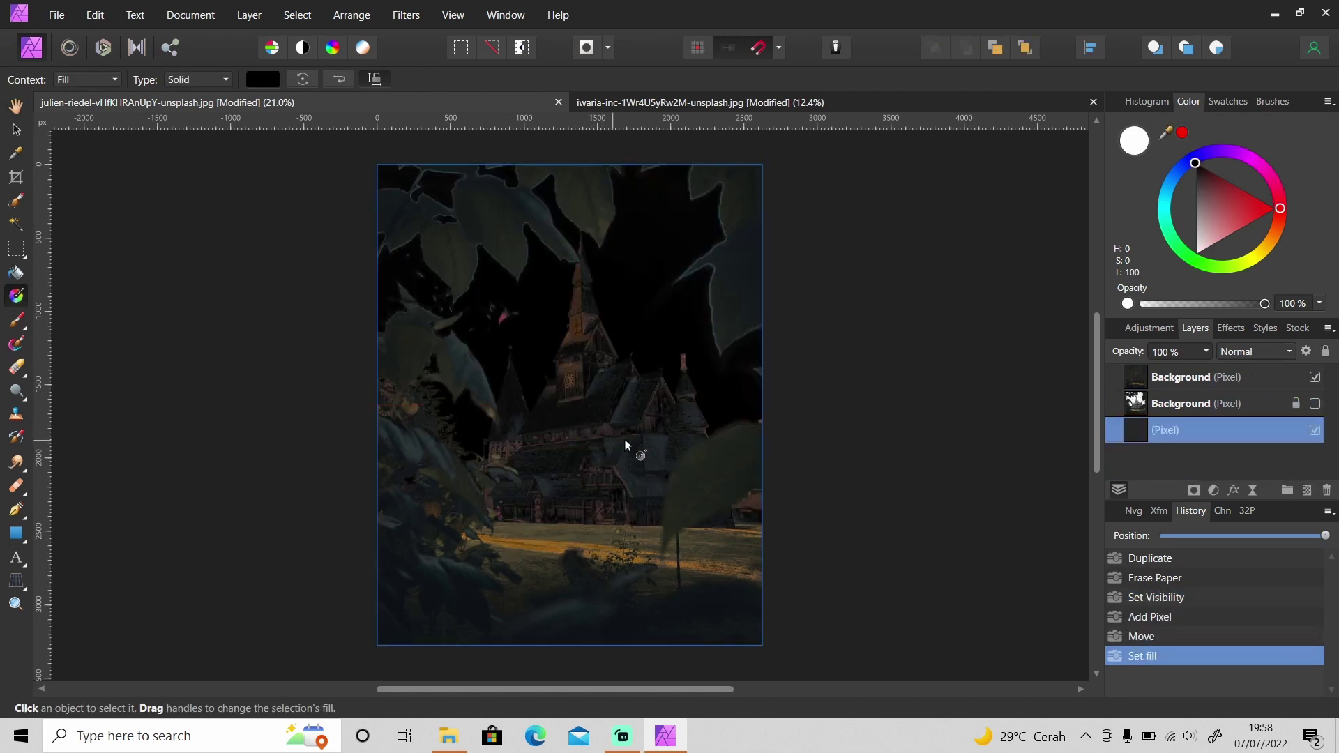
left_click(1240, 405)
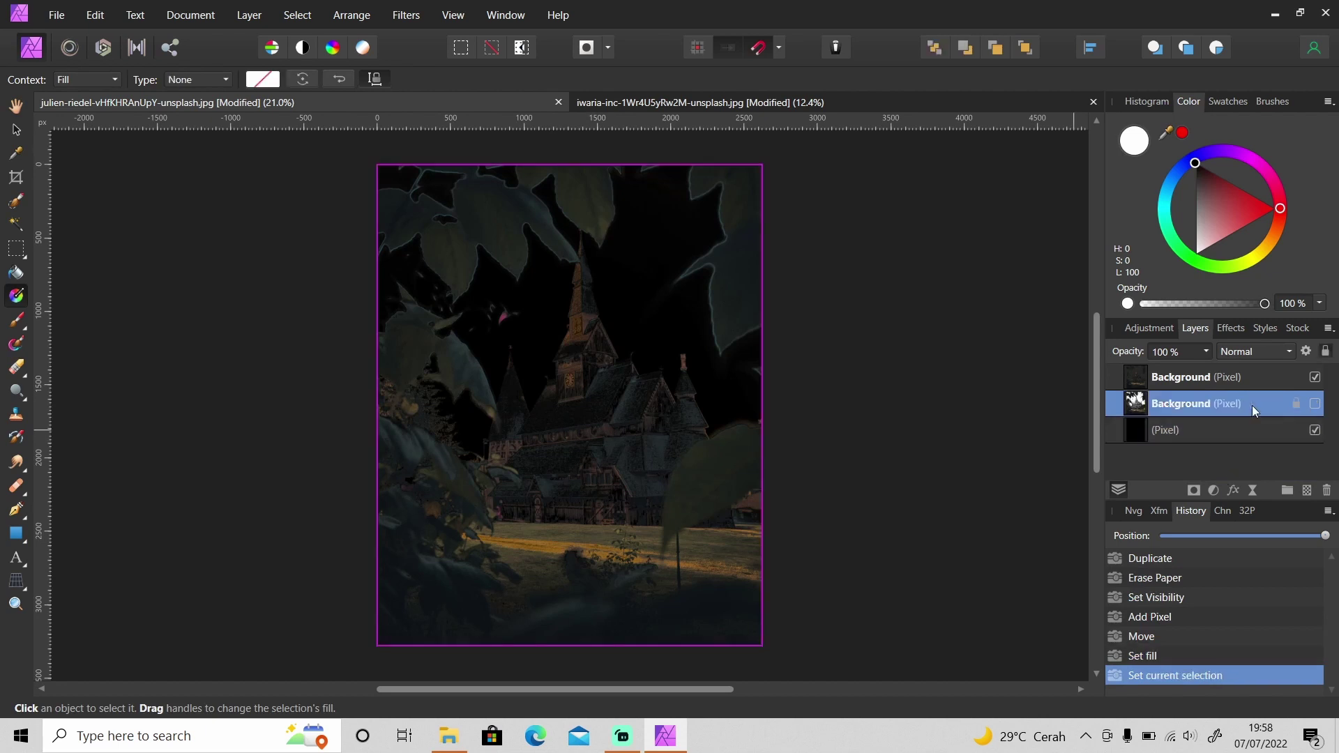
left_click(1314, 403)
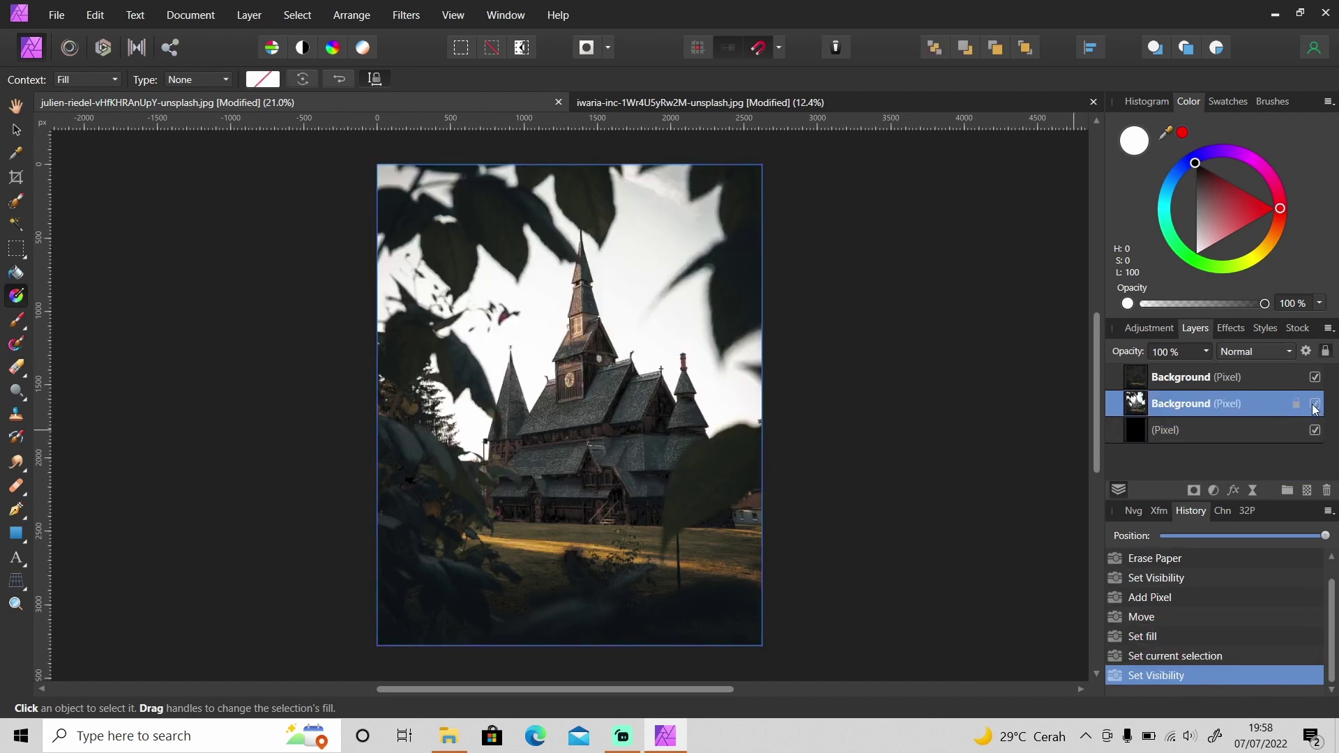
left_click(1193, 491)
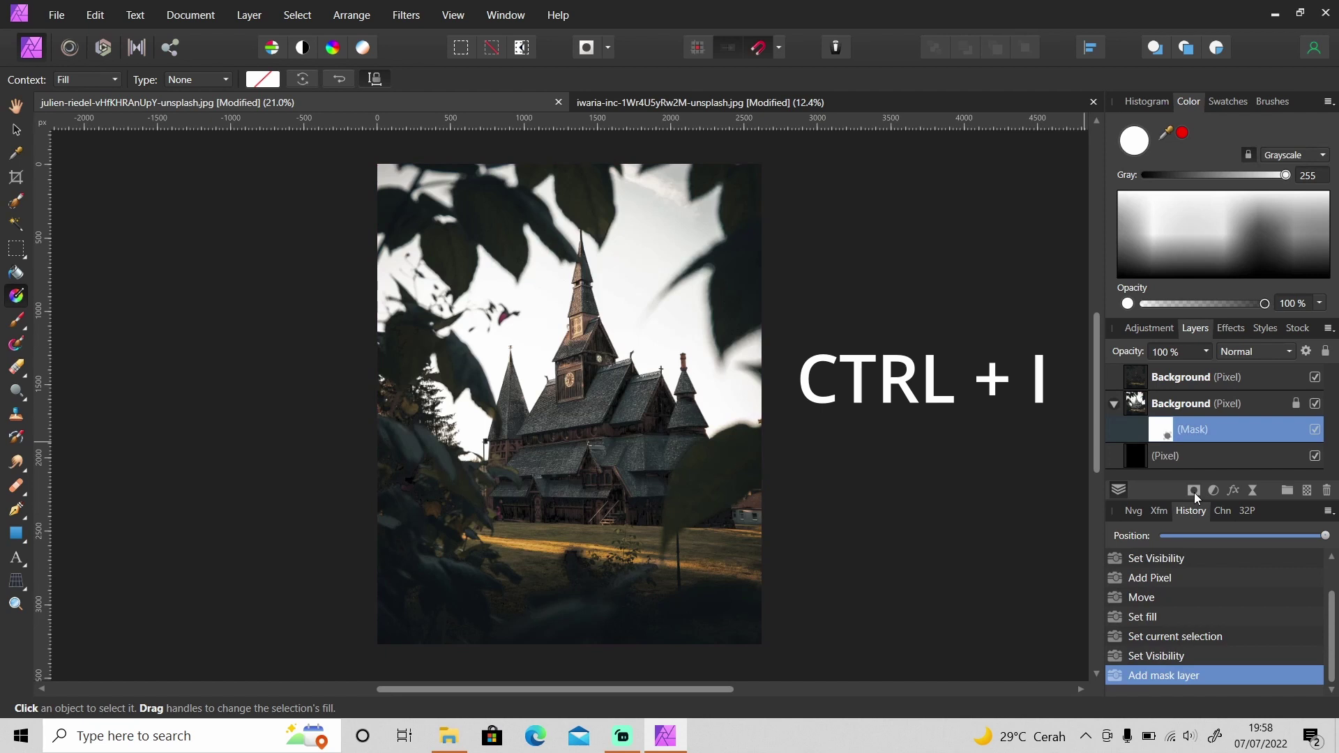
Invert the church mask, hide the black layer, and paint white to restore the roof
key("ctrl+i")
left_click(1314, 456)
key("b")
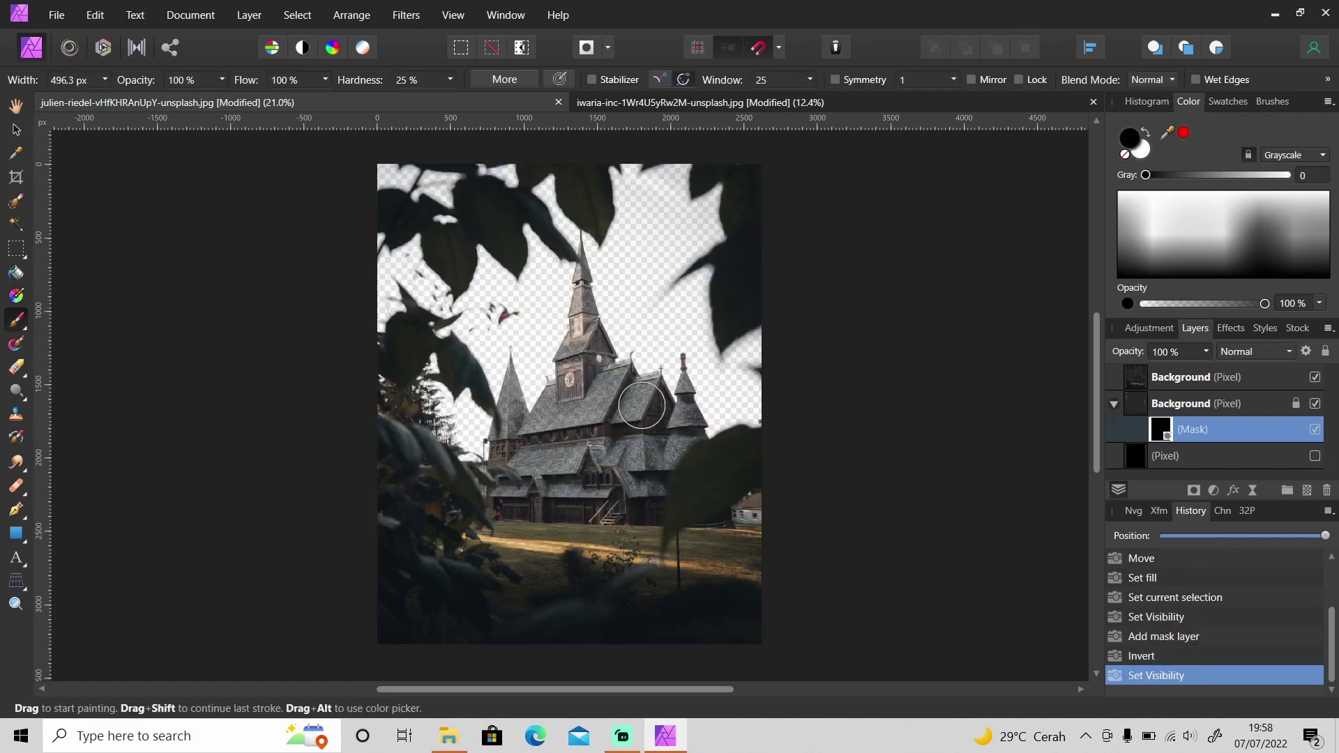
key("x")
mouse_move(598, 467)
left_mouse_down()
mouse_move(619, 432)
mouse_move(668, 440)
mouse_move(642, 465)
mouse_move(582, 472)
mouse_move(568, 453)
mouse_move(601, 601)
left_mouse_up()
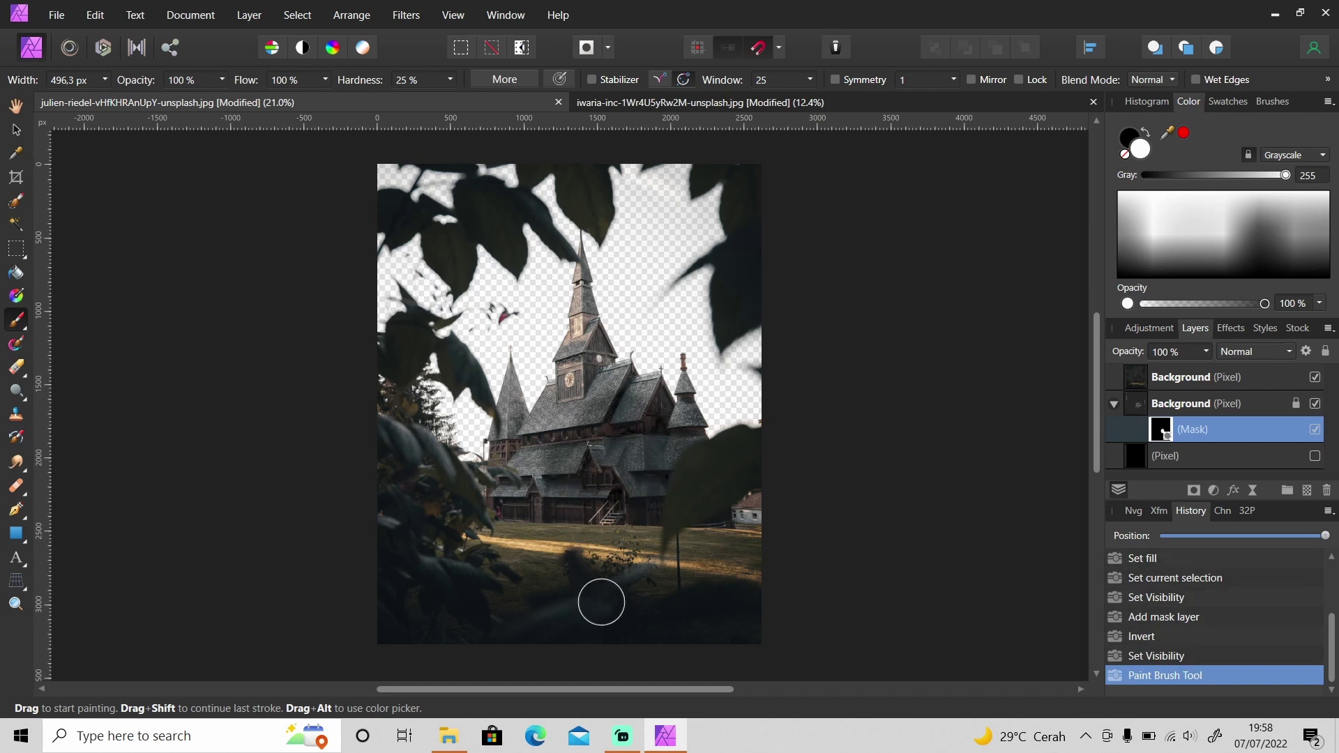
left_click(297, 15)
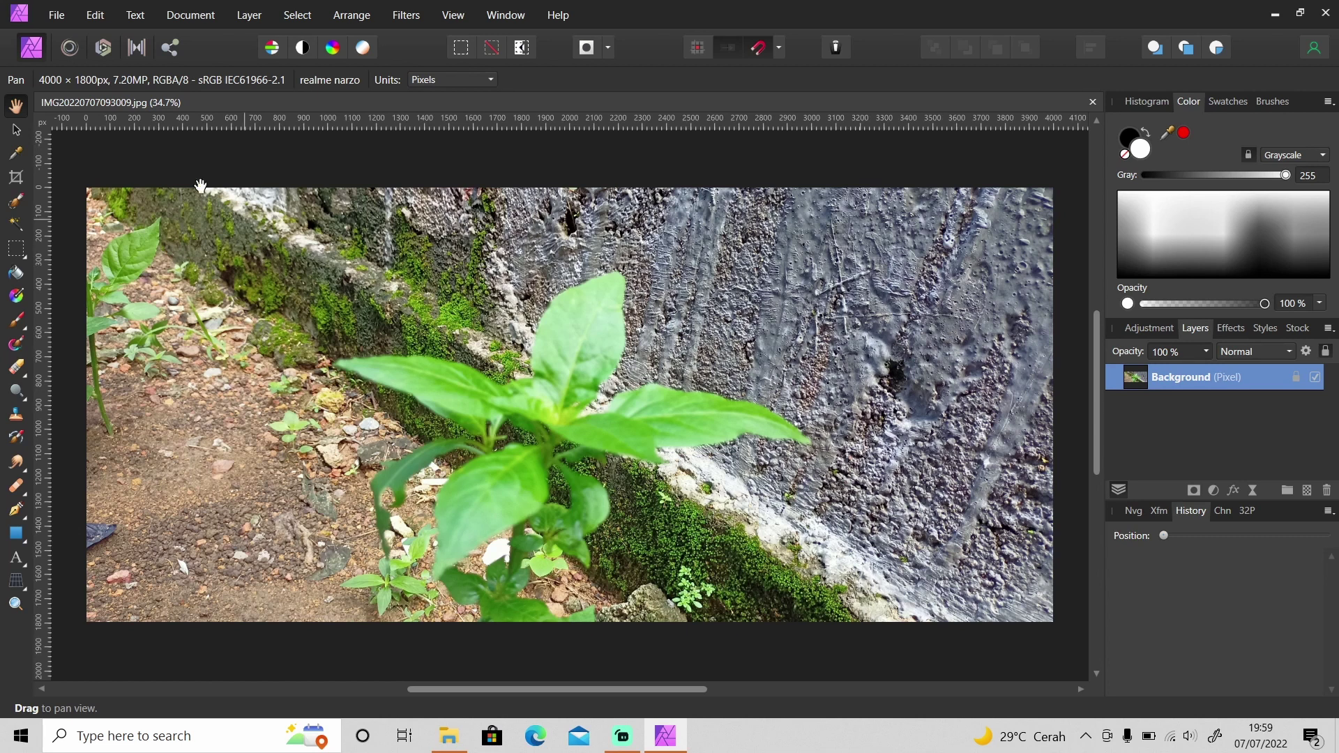
left_click(249, 14)
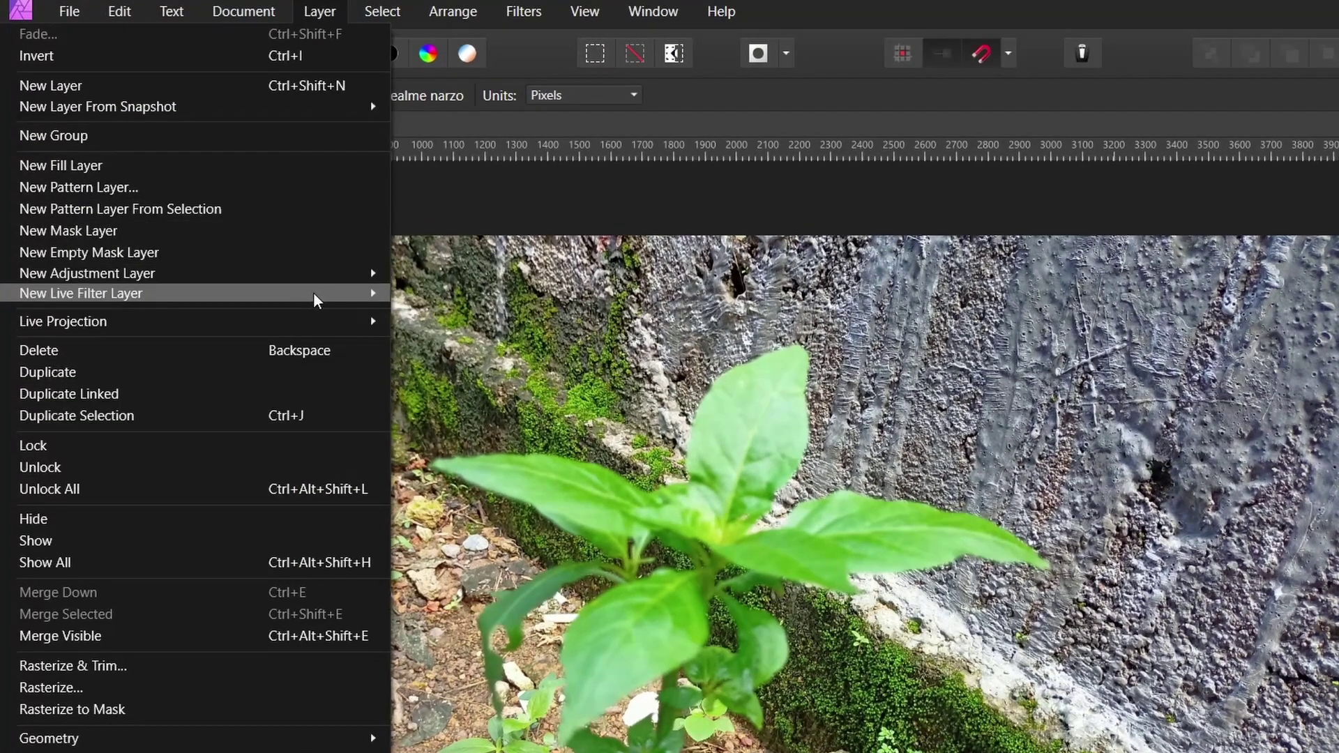
Add a live High Pass layer at about 22 px in Linear Light, then invert its mask
mouse_move(339, 294)
mouse_move(421, 305)
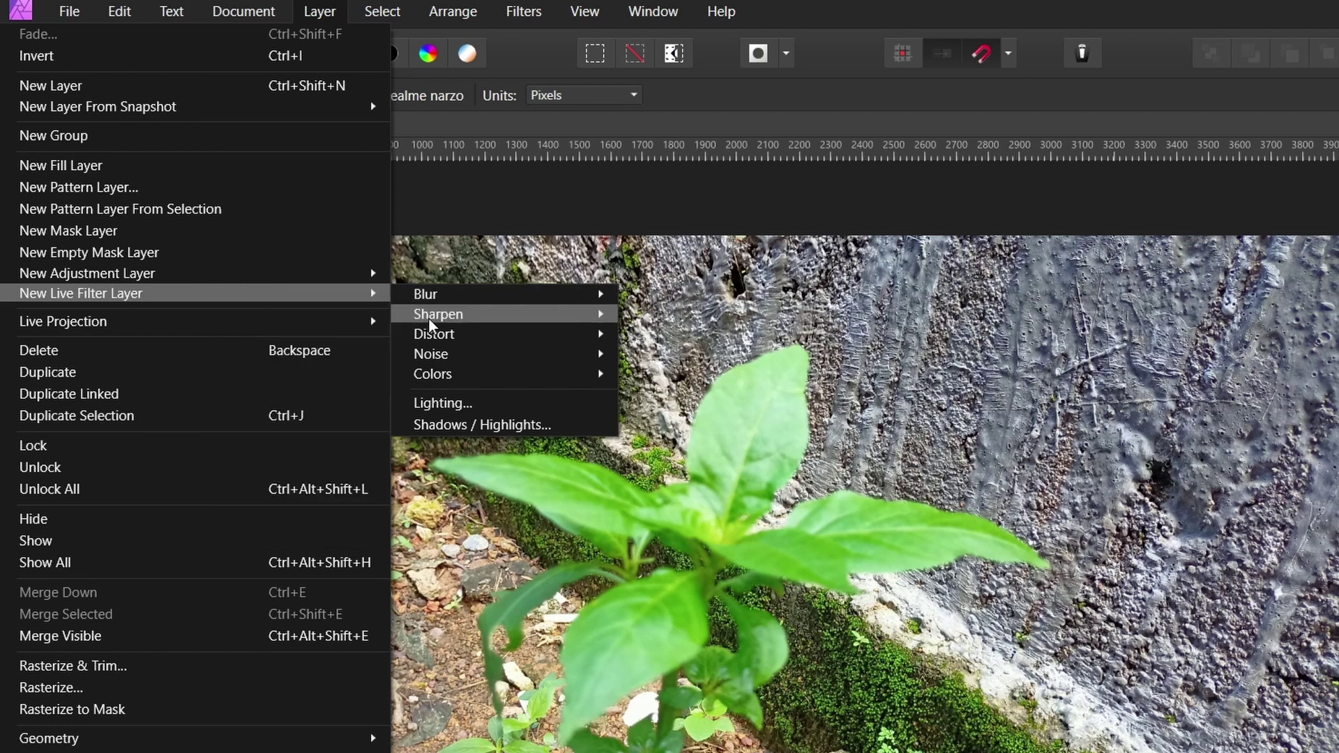
left_click(323, 365)
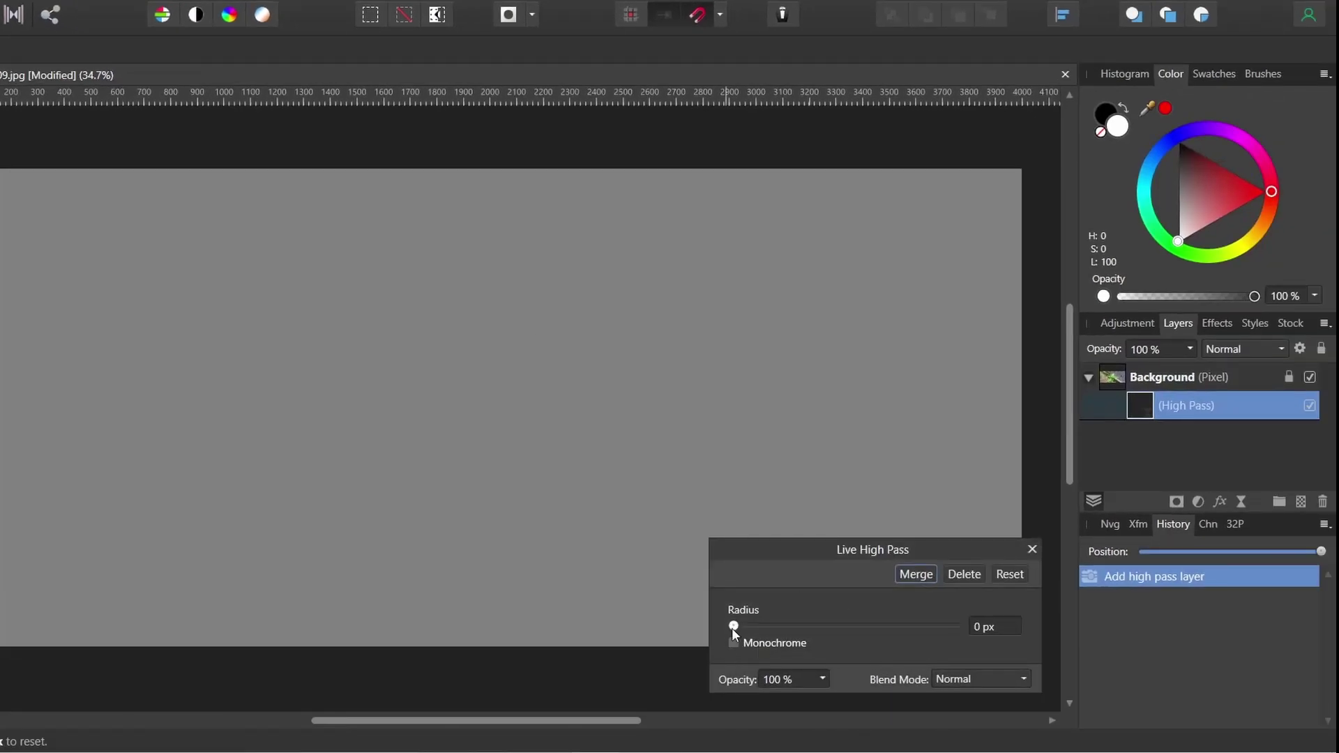
left_click_drag(733, 626, 861, 625)
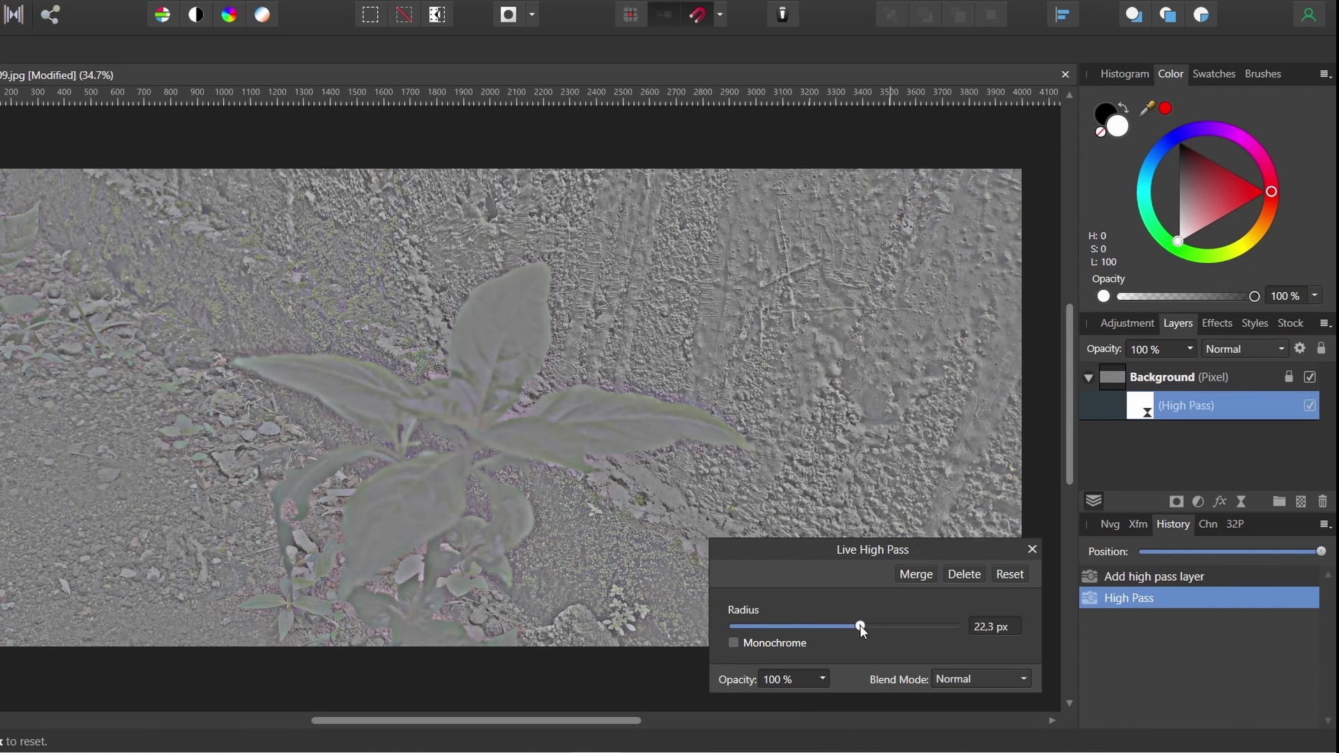
left_click(966, 677)
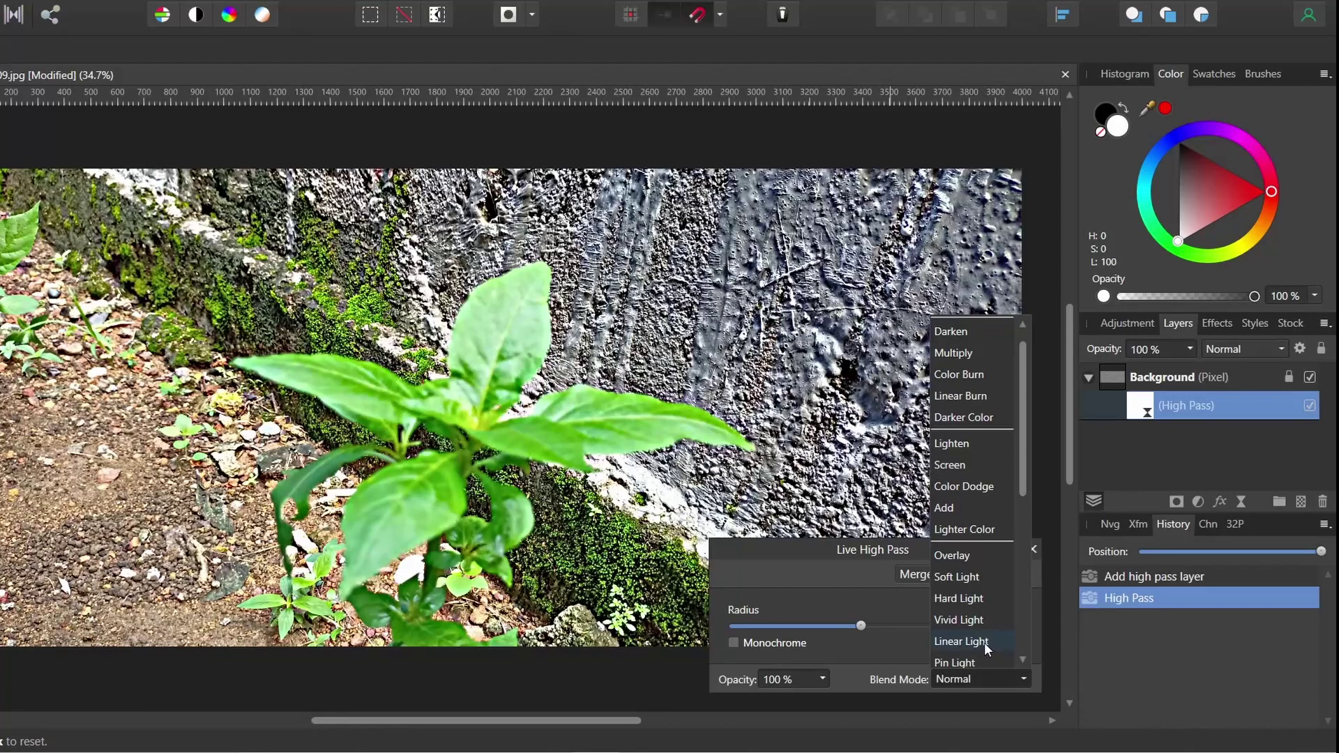
left_click(984, 642)
left_click(1035, 551)
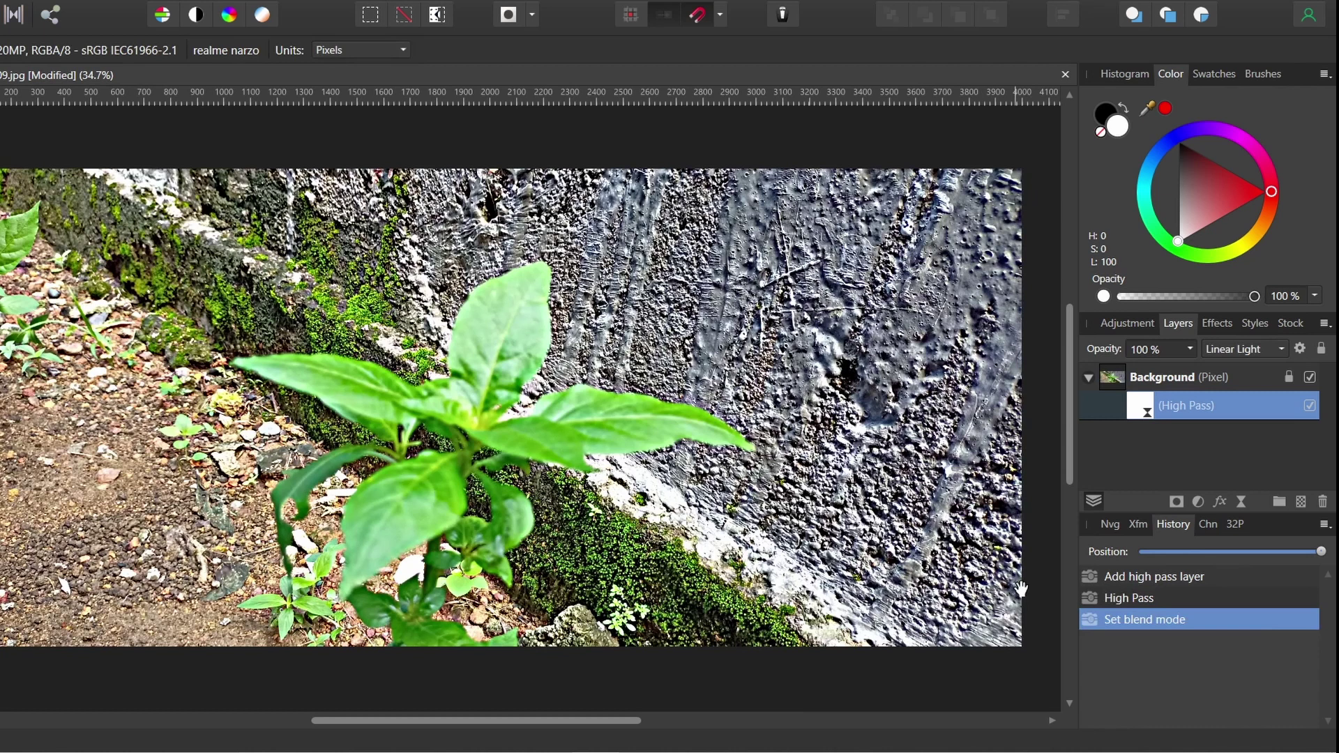
key("ctrl+i")
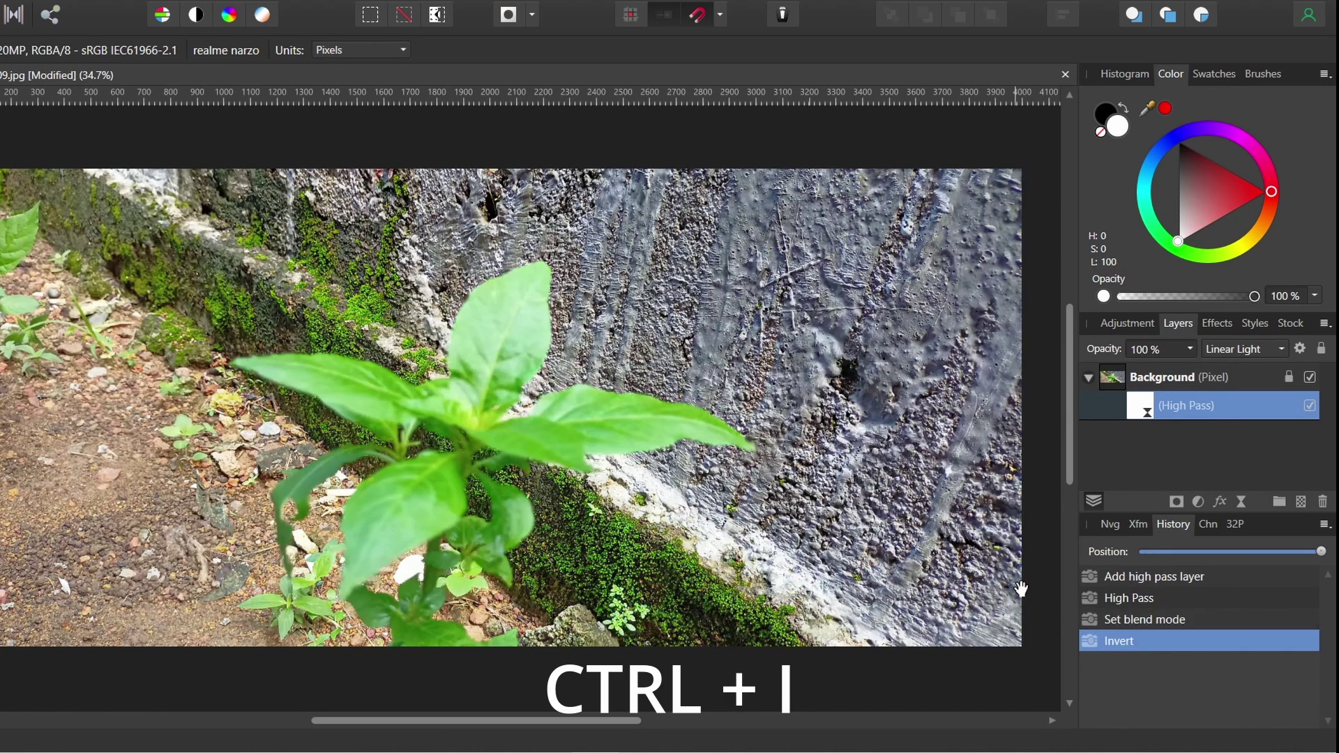
Paint white over the leaves on the High Pass mask, then toggle the layer to compare
key("b")
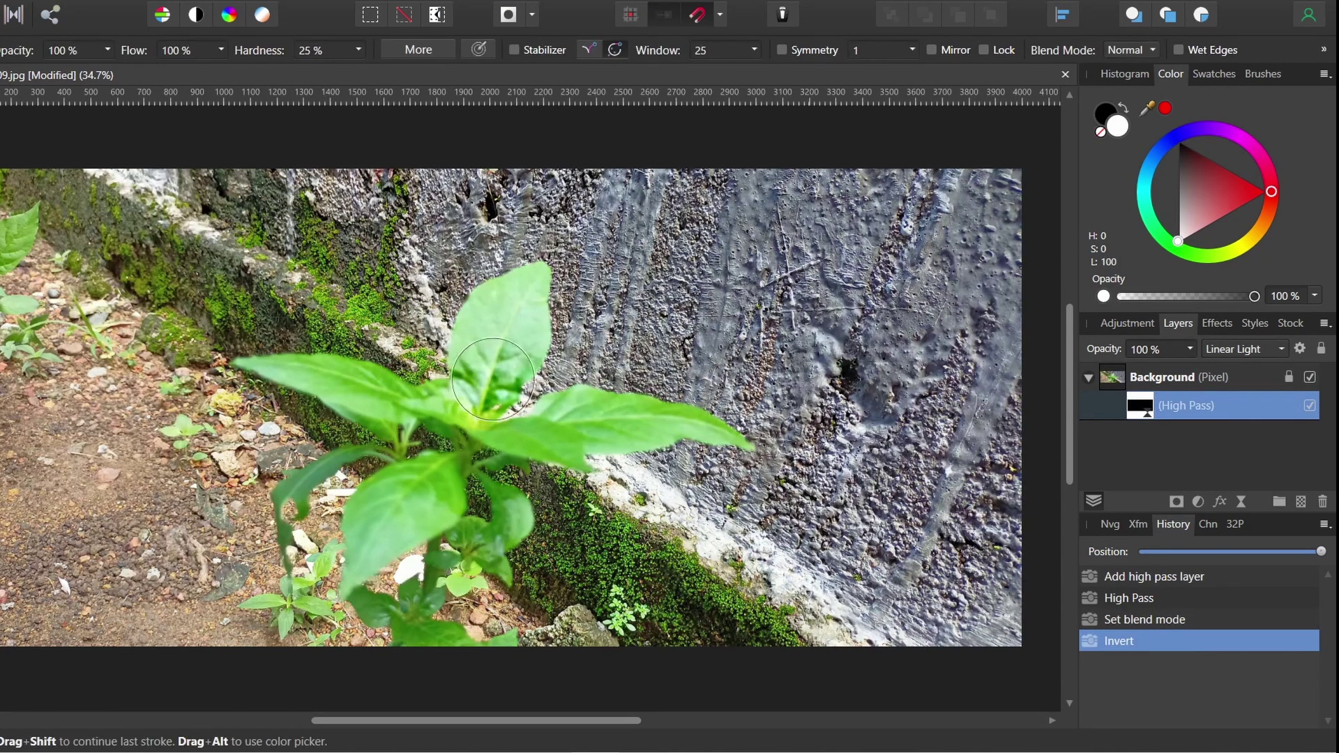
mouse_move(482, 392)
left_mouse_down()
mouse_move(496, 312)
mouse_move(518, 310)
mouse_move(454, 437)
mouse_move(693, 432)
mouse_move(610, 422)
mouse_move(506, 515)
mouse_move(442, 547)
mouse_move(382, 535)
mouse_move(363, 573)
mouse_move(379, 410)
mouse_move(293, 519)
left_mouse_up()
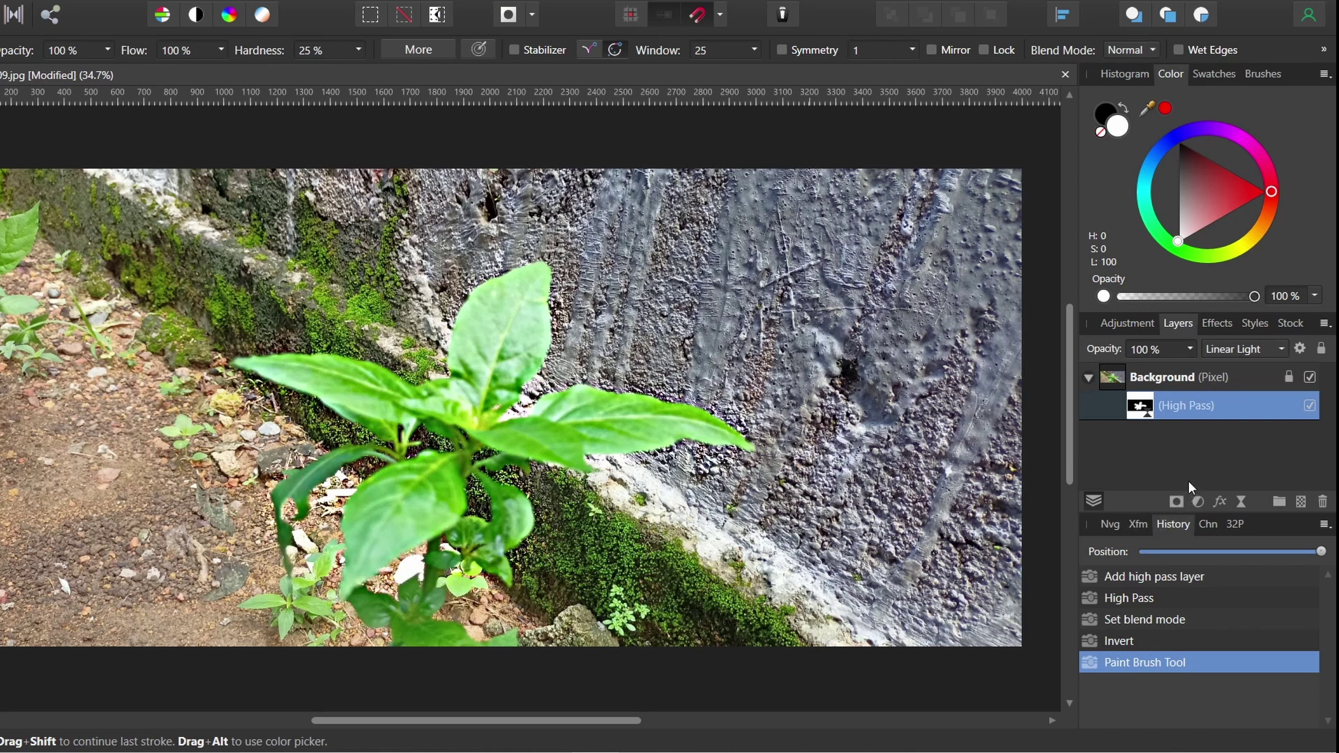
left_click(1309, 405)
left_click(1310, 406)
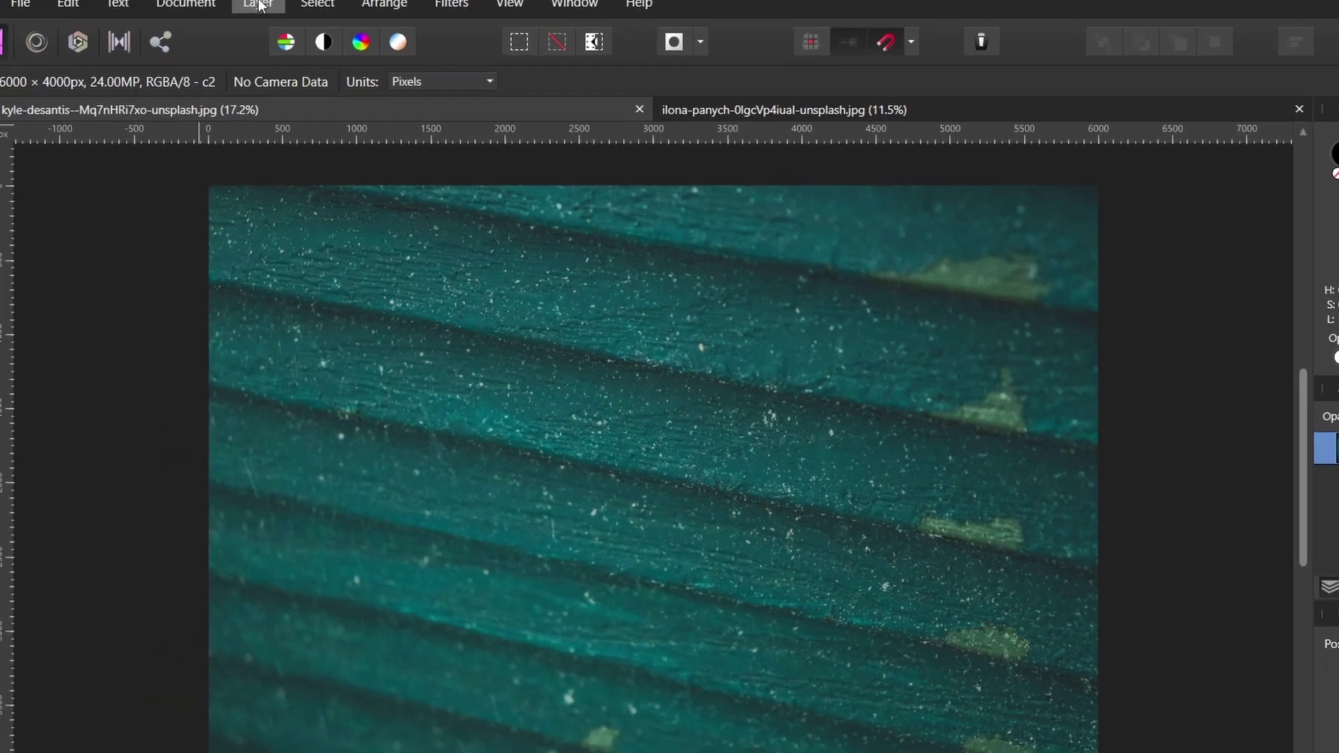
Add a live Dust & Scratches layer at 26.2 px radius and 7% tolerance
left_click(318, 13)
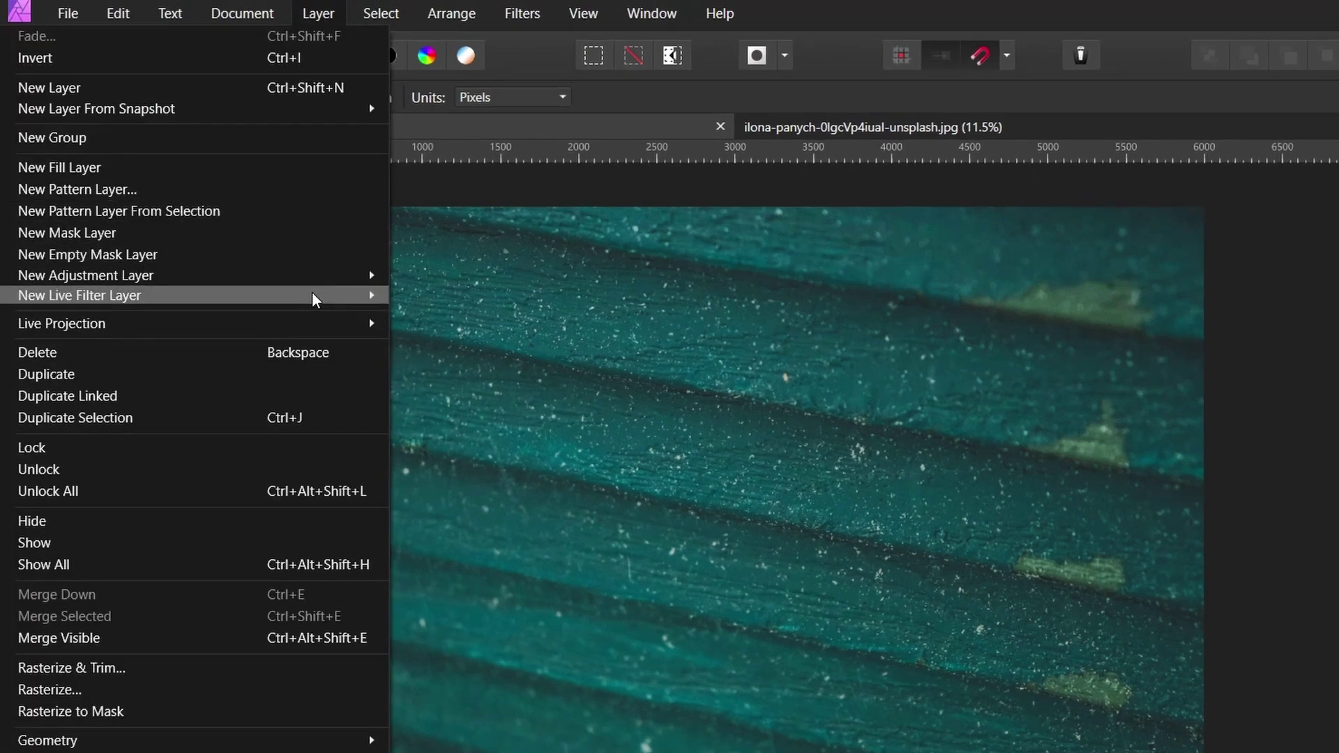
mouse_move(315, 299)
mouse_move(434, 357)
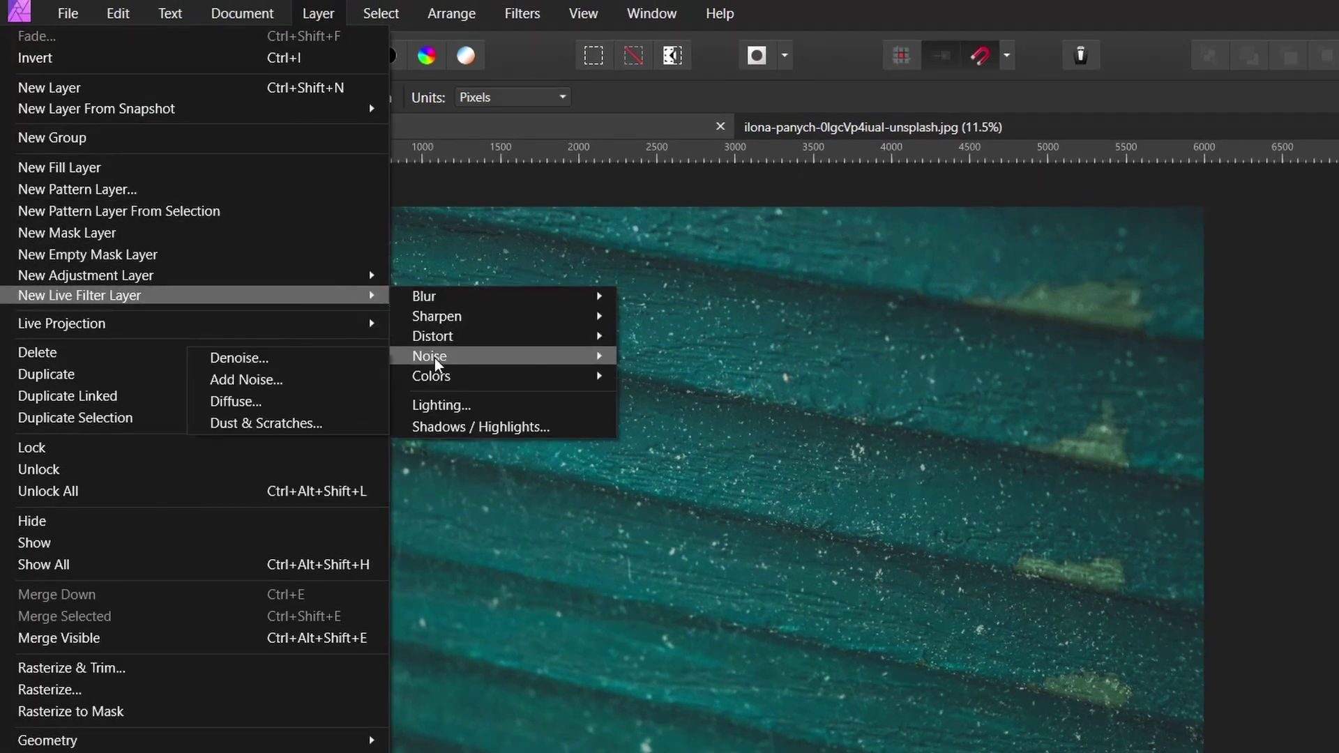
left_click(335, 425)
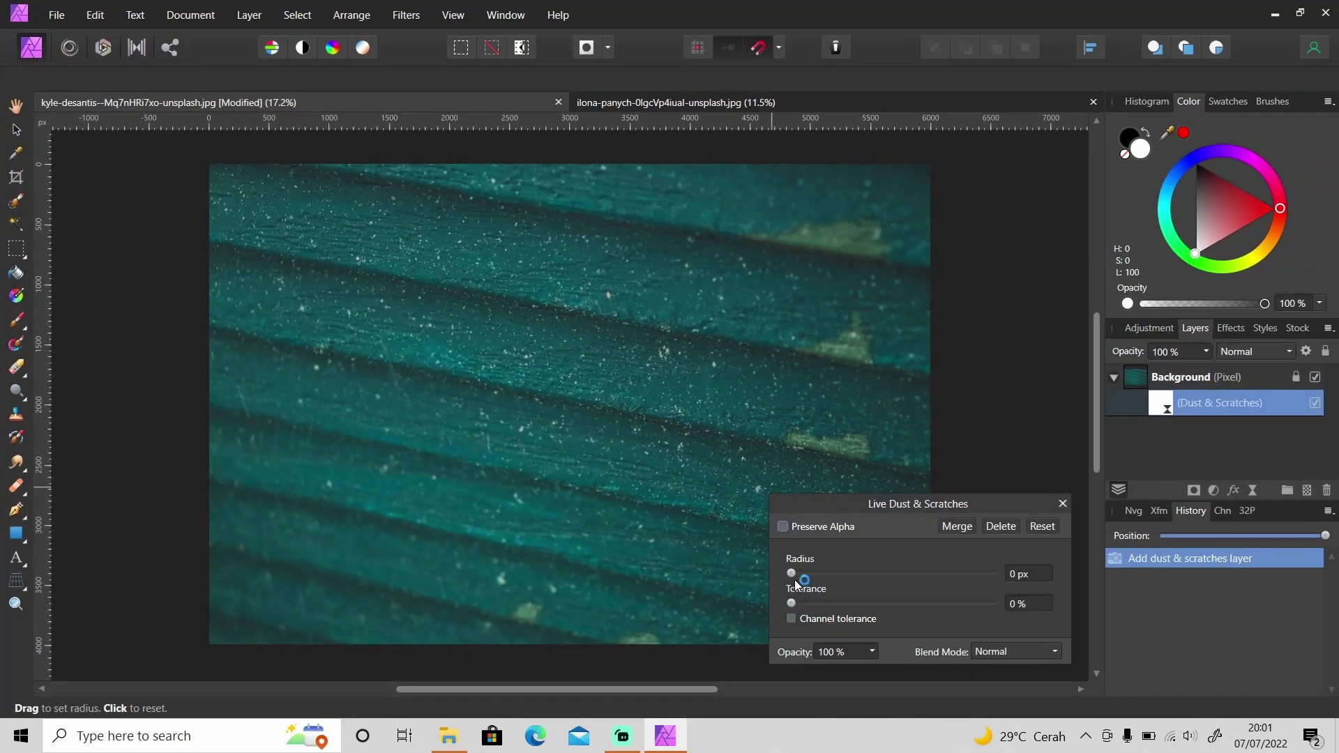
left_click_drag(793, 575, 844, 576)
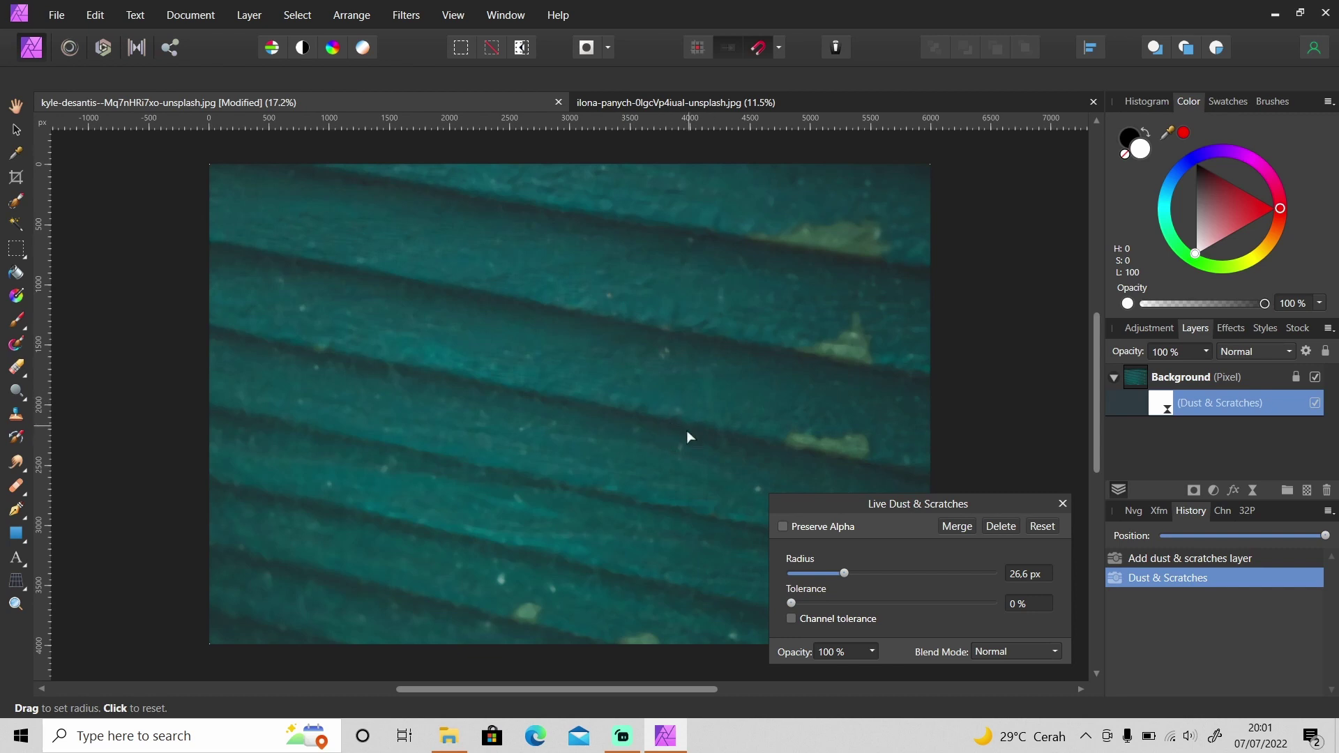
mouse_move(759, 575)
left_mouse_down()
mouse_move(808, 295)
mouse_move(769, 333)
mouse_move(750, 413)
left_mouse_up()
left_click_drag(786, 604, 804, 610)
left_click_drag(804, 611, 807, 609)
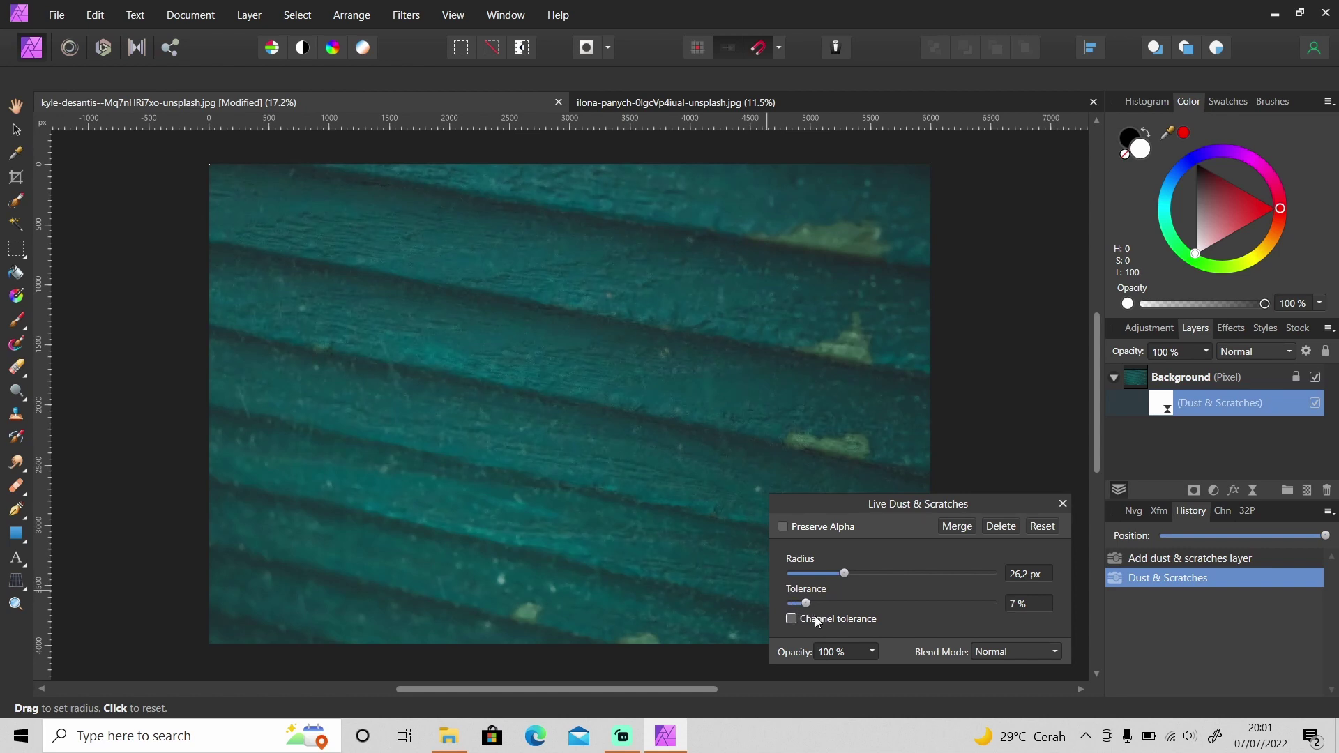
left_click(1063, 503)
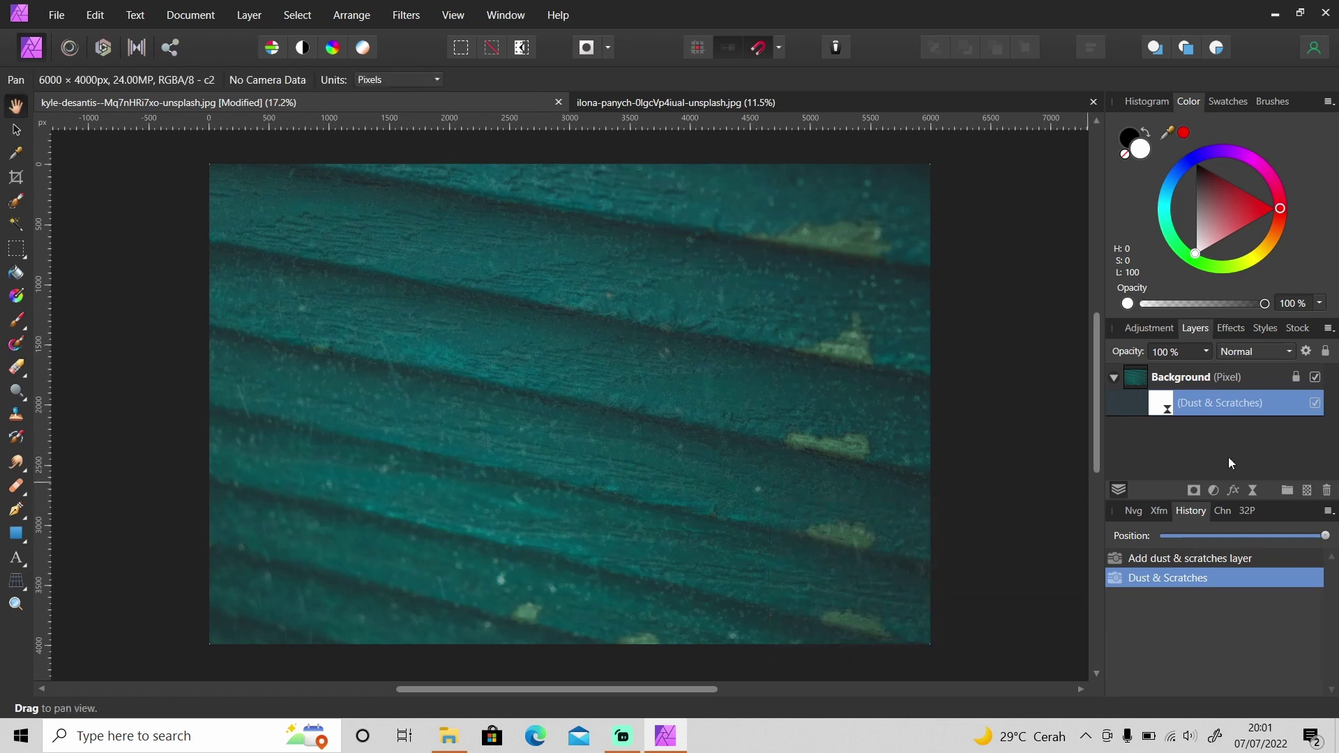
Toggle the dust filter off and on to compare, then switch to the portrait
left_click(1315, 403)
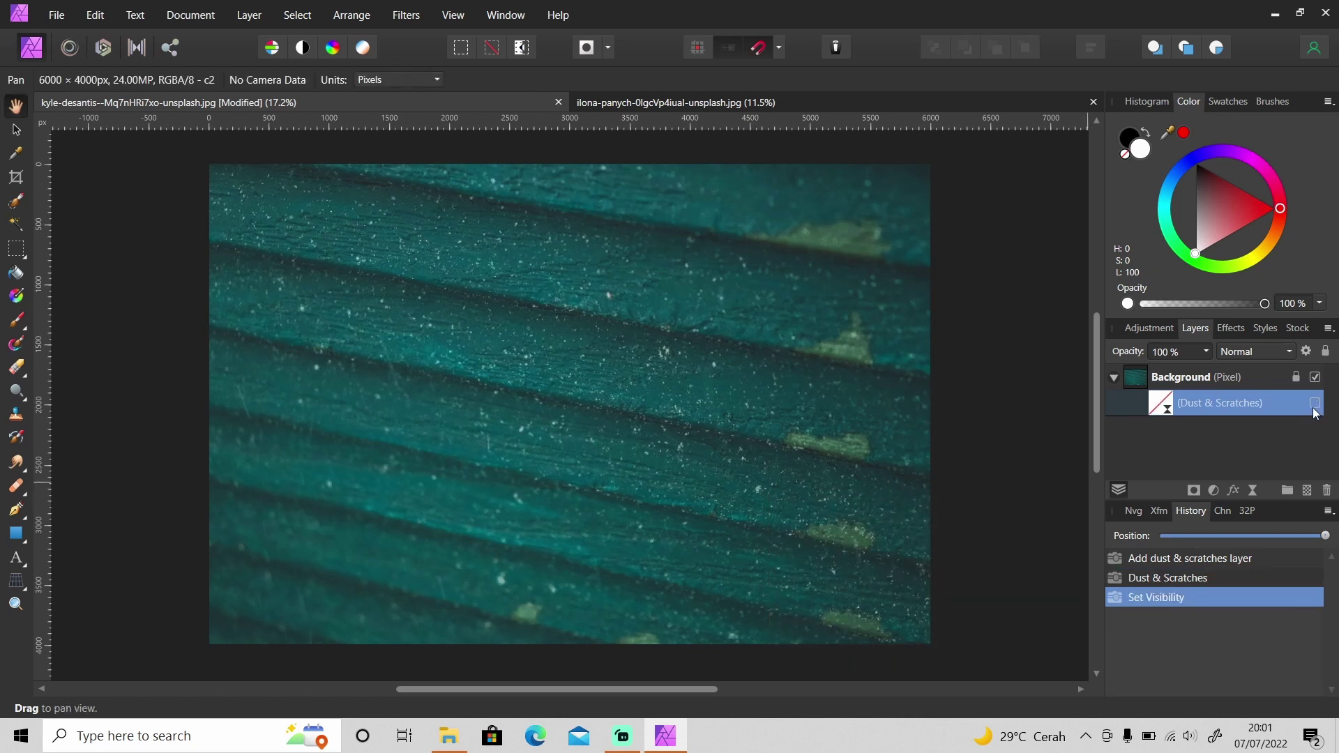
left_click(1313, 406)
left_click(894, 112)
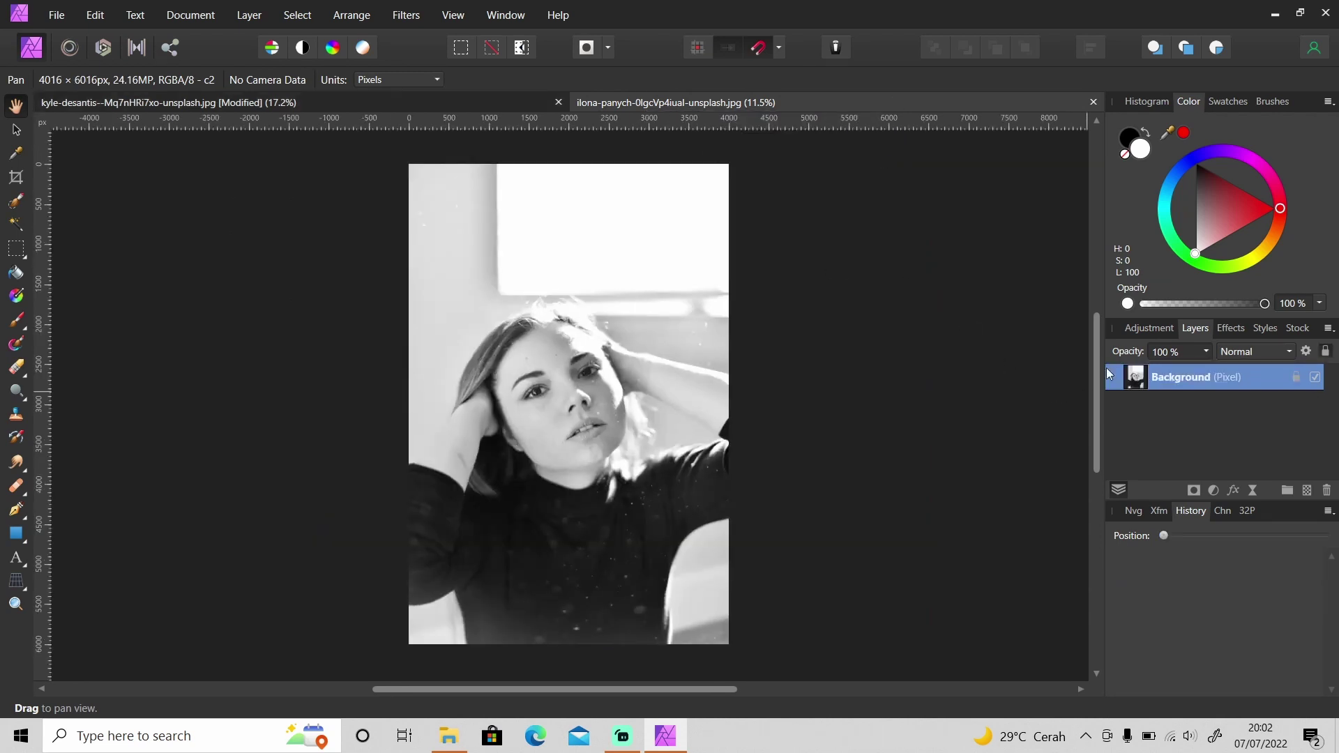
Add a live Dust & Scratches layer at 90.5 px radius and 0% tolerance, then invert its mask
left_click(249, 14)
mouse_move(244, 232)
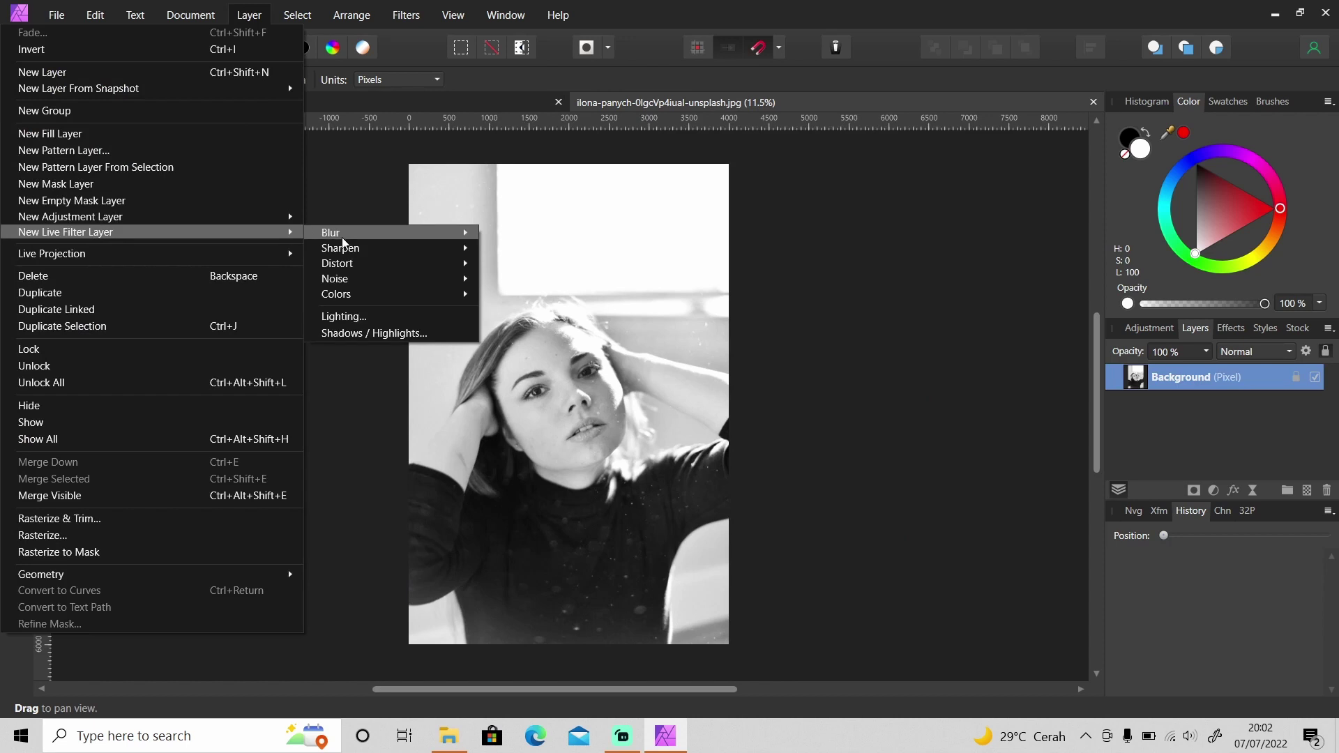
mouse_move(339, 282)
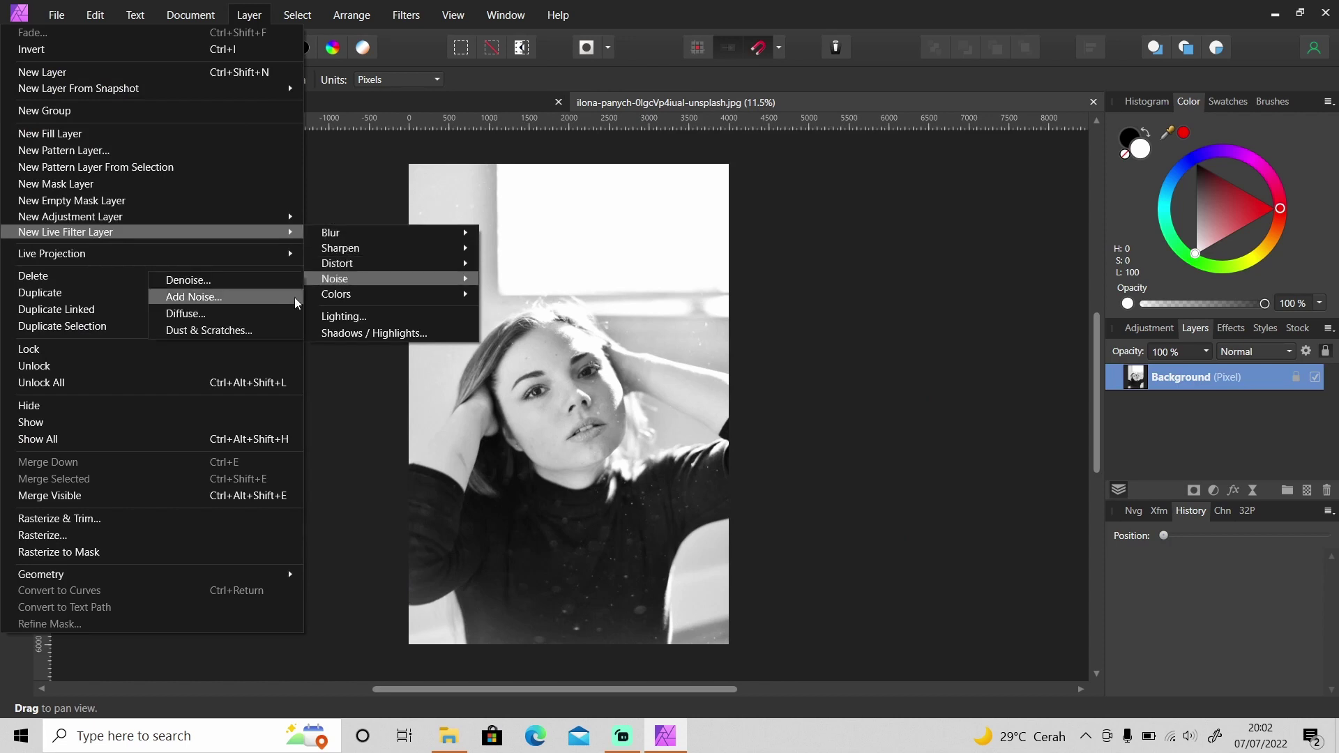
left_click(258, 327)
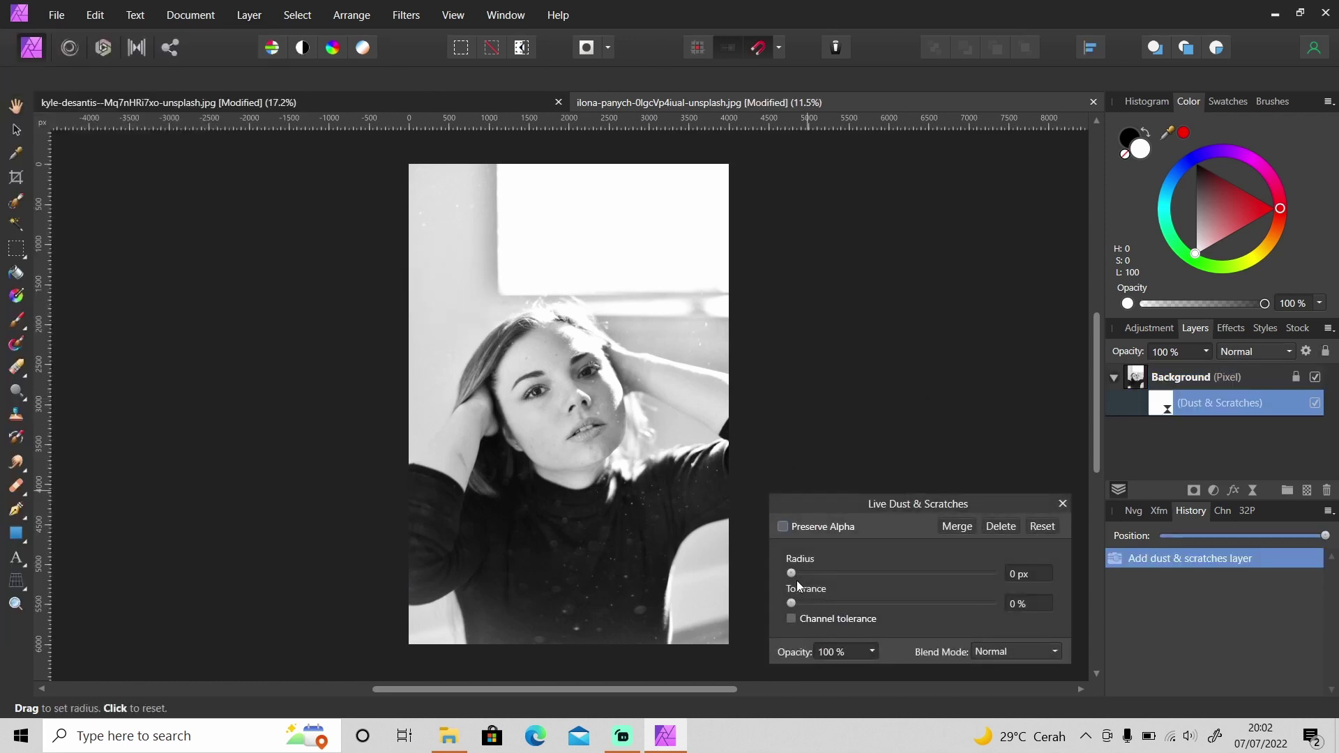
left_click_drag(792, 574, 902, 584)
mouse_move(792, 603)
left_mouse_down()
mouse_move(841, 604)
mouse_move(795, 604)
mouse_move(810, 604)
left_mouse_up()
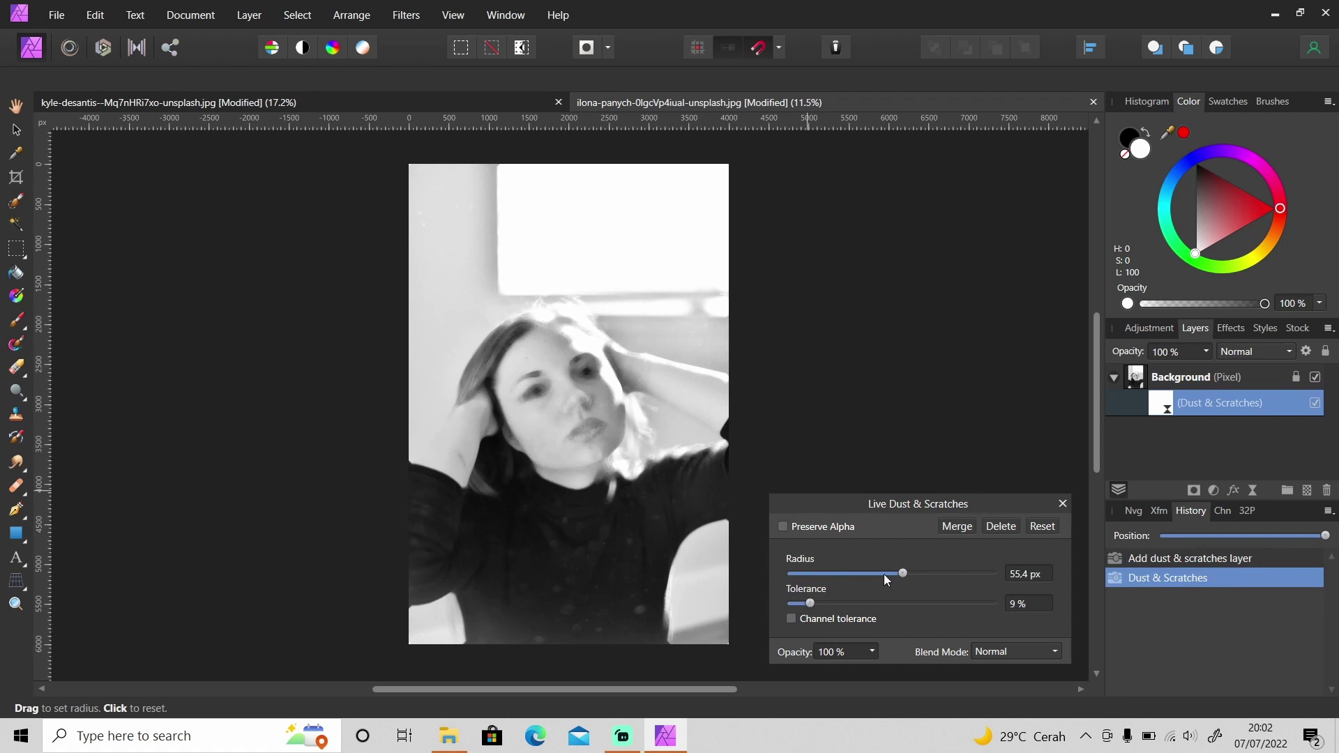
left_click_drag(903, 574, 883, 580)
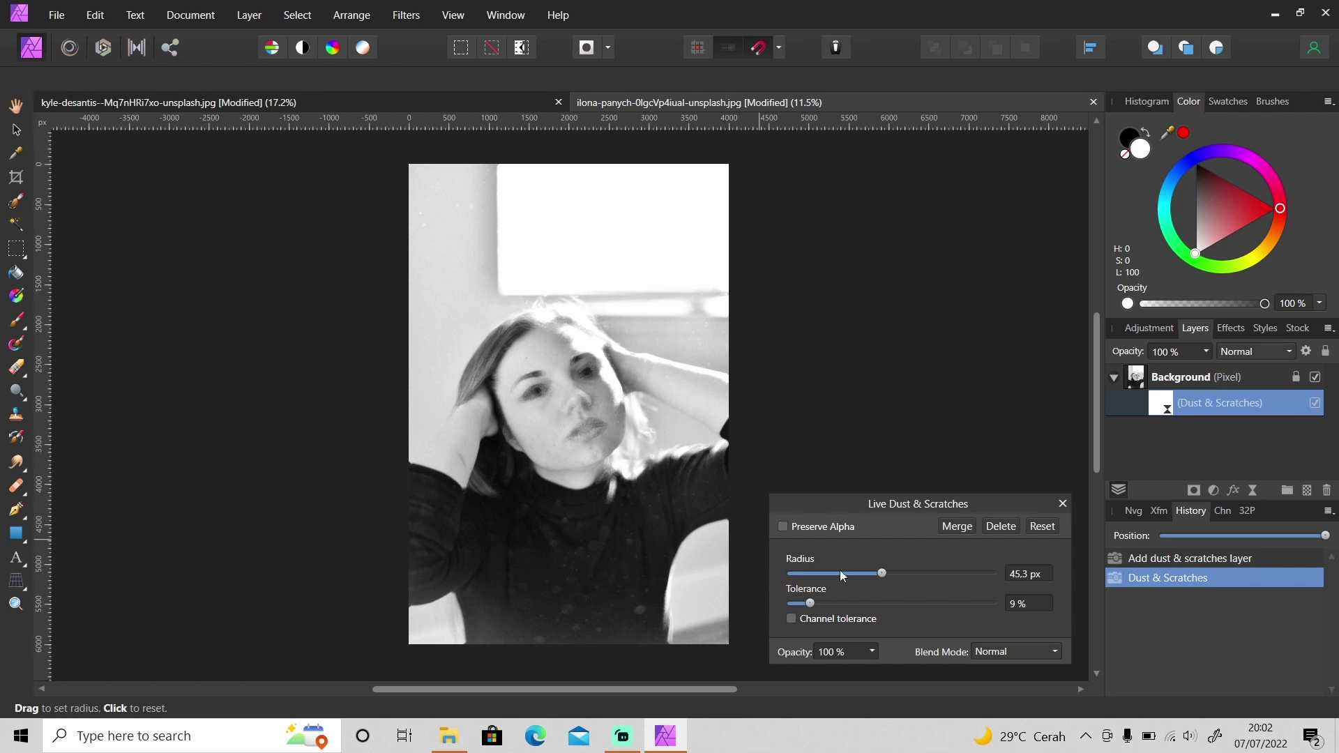
left_click_drag(810, 604, 774, 604)
left_click_drag(885, 576, 973, 587)
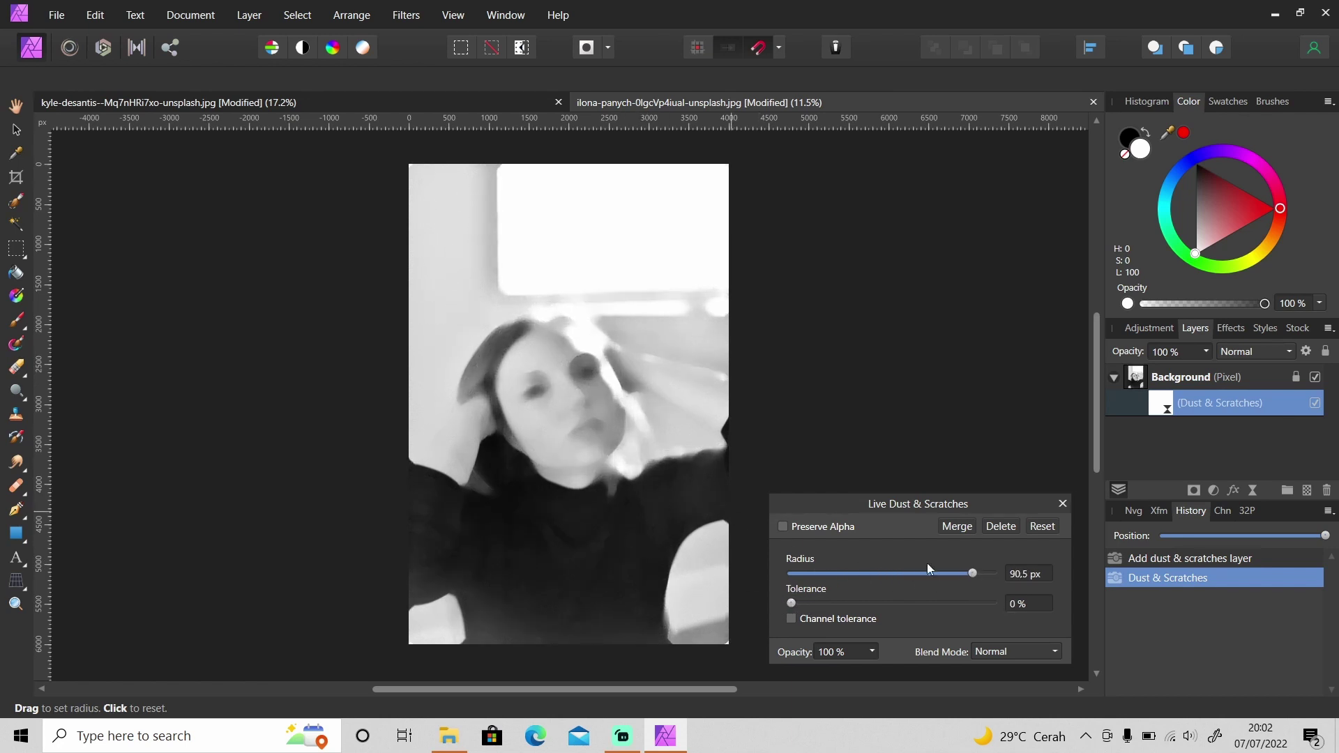
left_click(1065, 505)
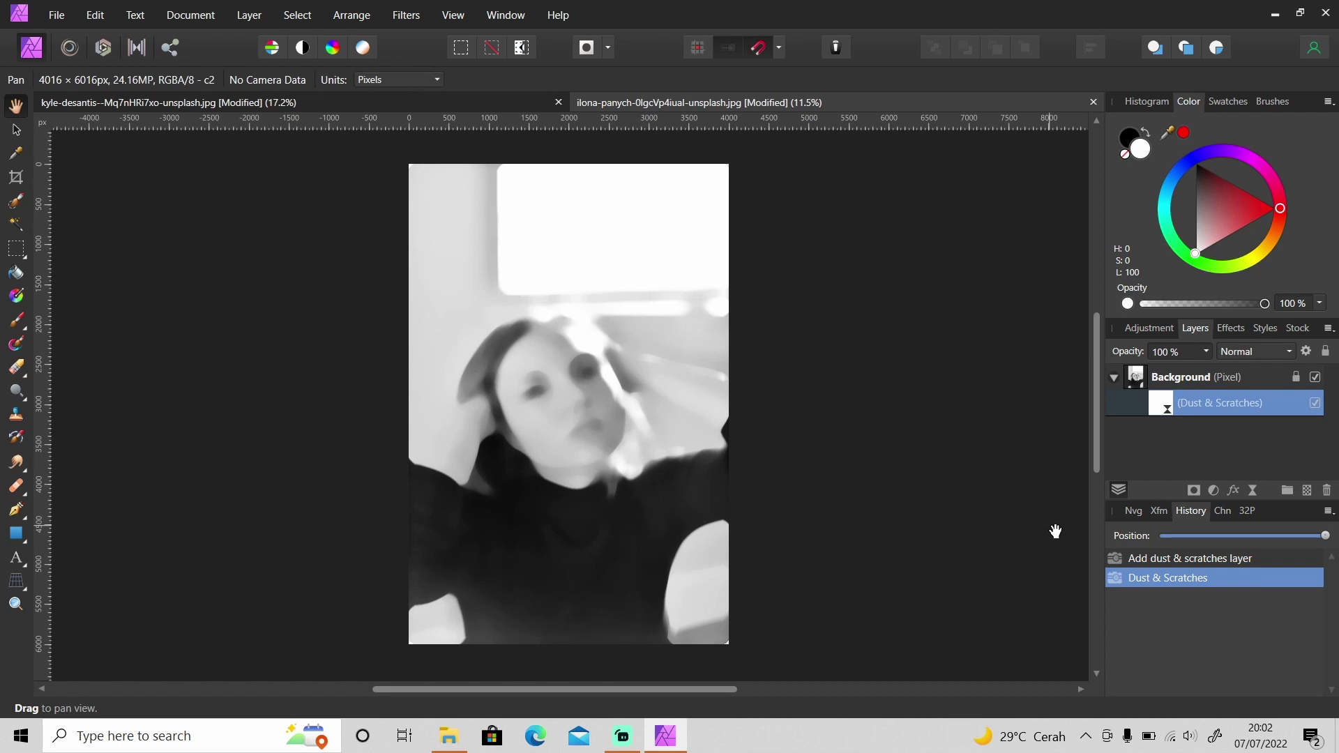
key("ctrl+i")
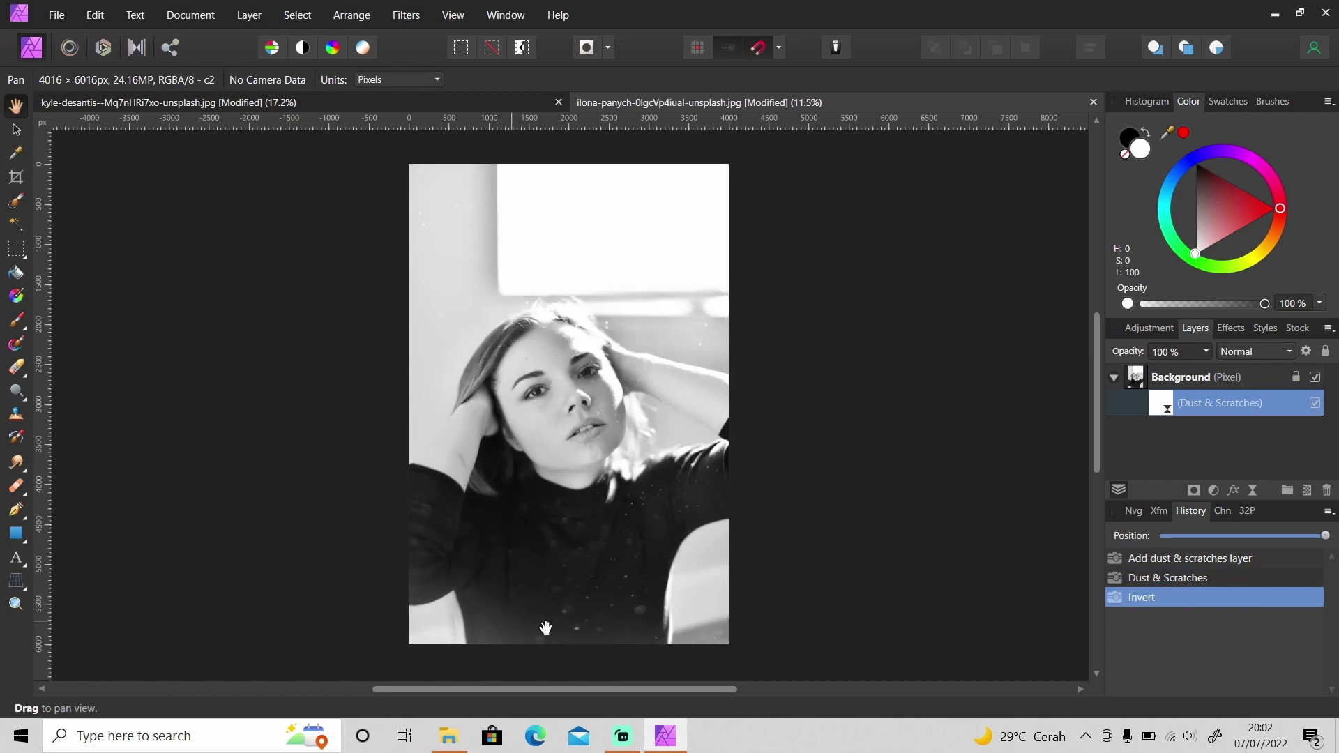
Zoom in on the dark sweater and set up a smaller white Paint Brush
key("z")
left_click(548, 602)
key("b")
key("x")
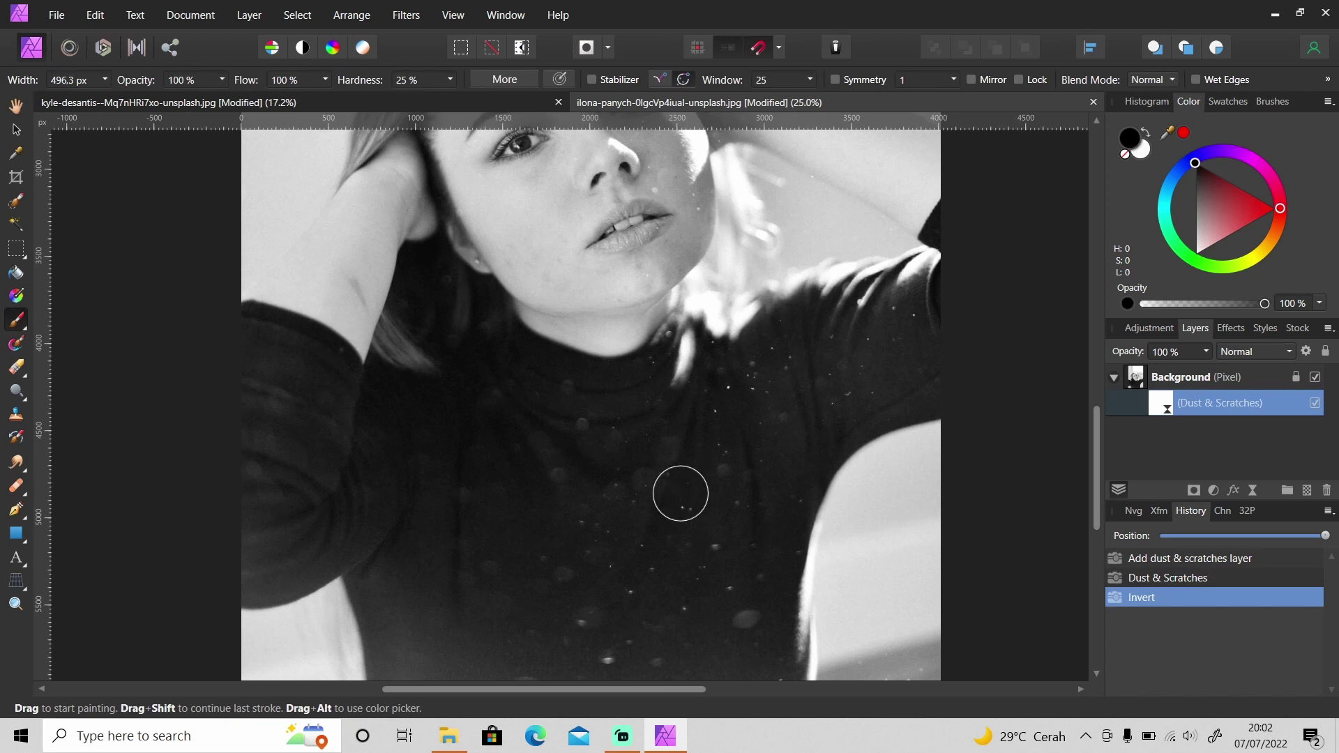
key("x")
key("bracketleft")
key("bracketleft")
key("bracketleft")
key("bracketleft")
key("bracketleft")
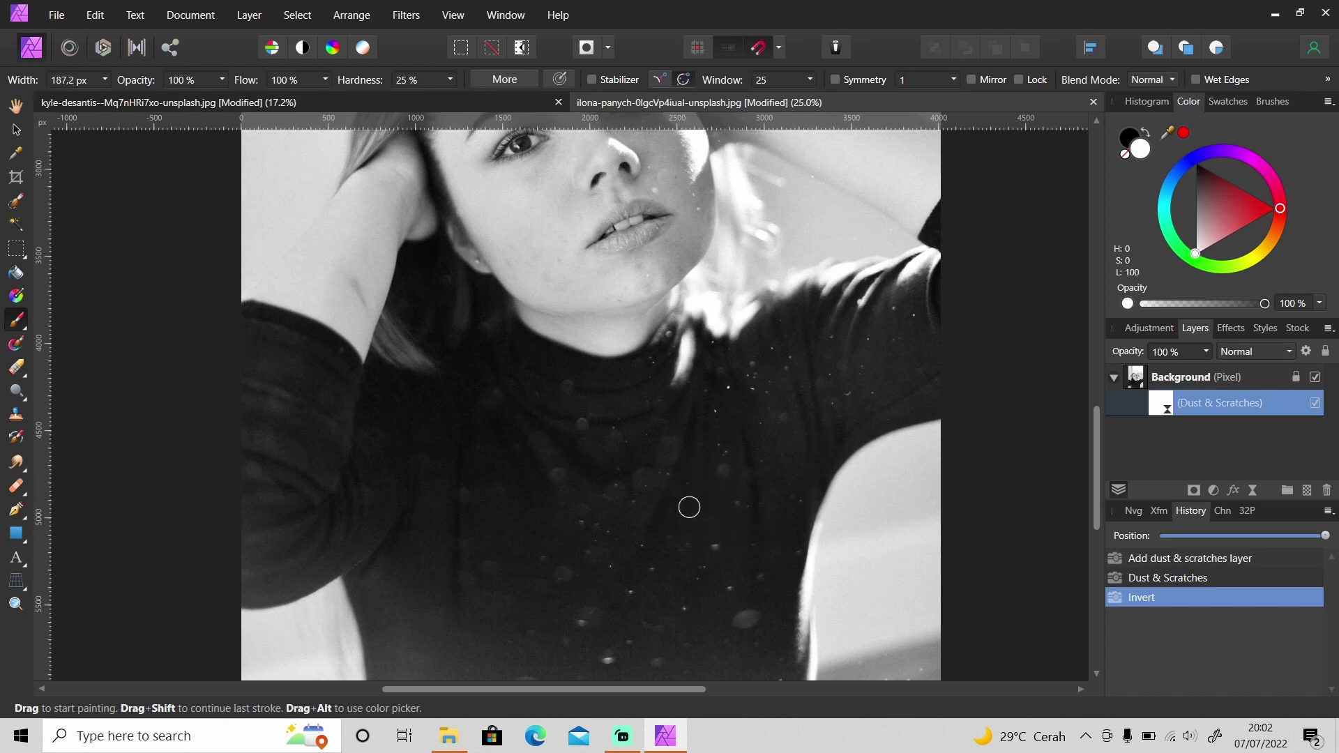
Dab white over the dust specks on the sweater to restore the filter there
left_click(688, 510)
left_click(691, 503)
left_click(687, 482)
left_click(676, 507)
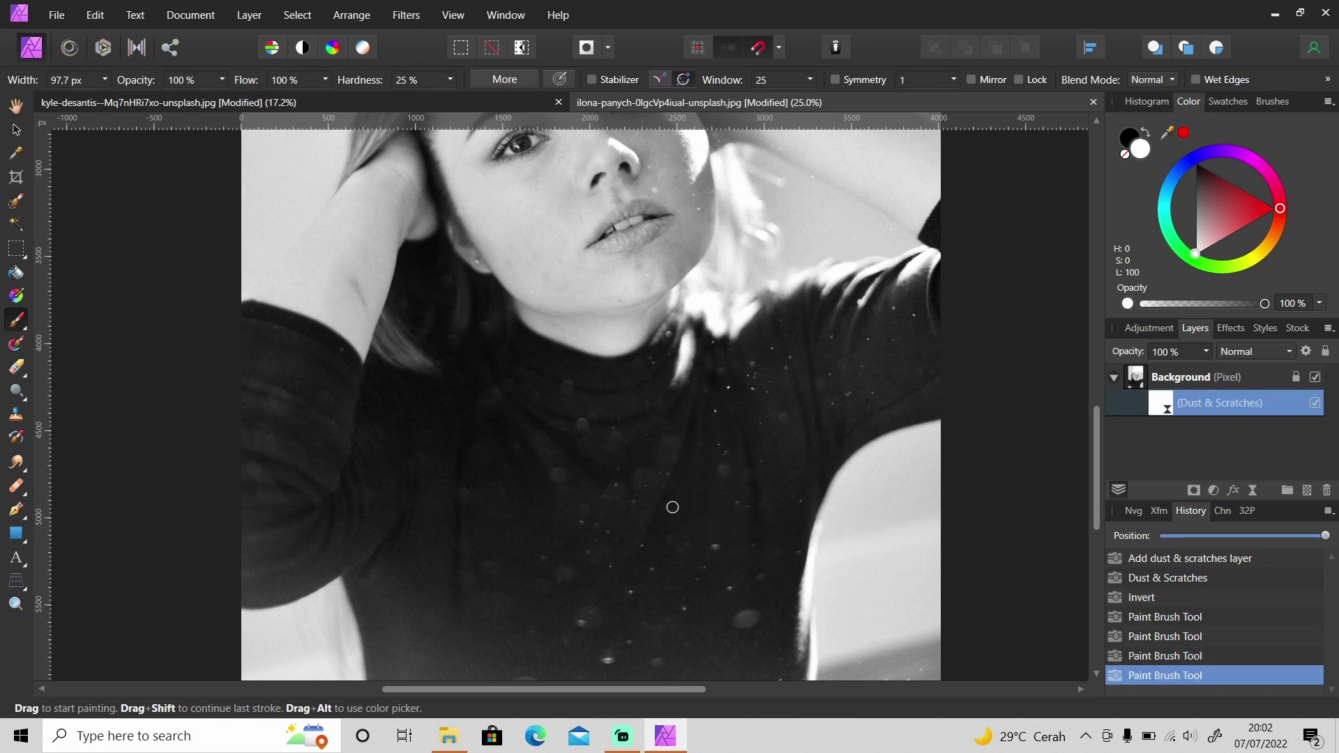
left_click(697, 530)
left_click(713, 546)
left_click(714, 553)
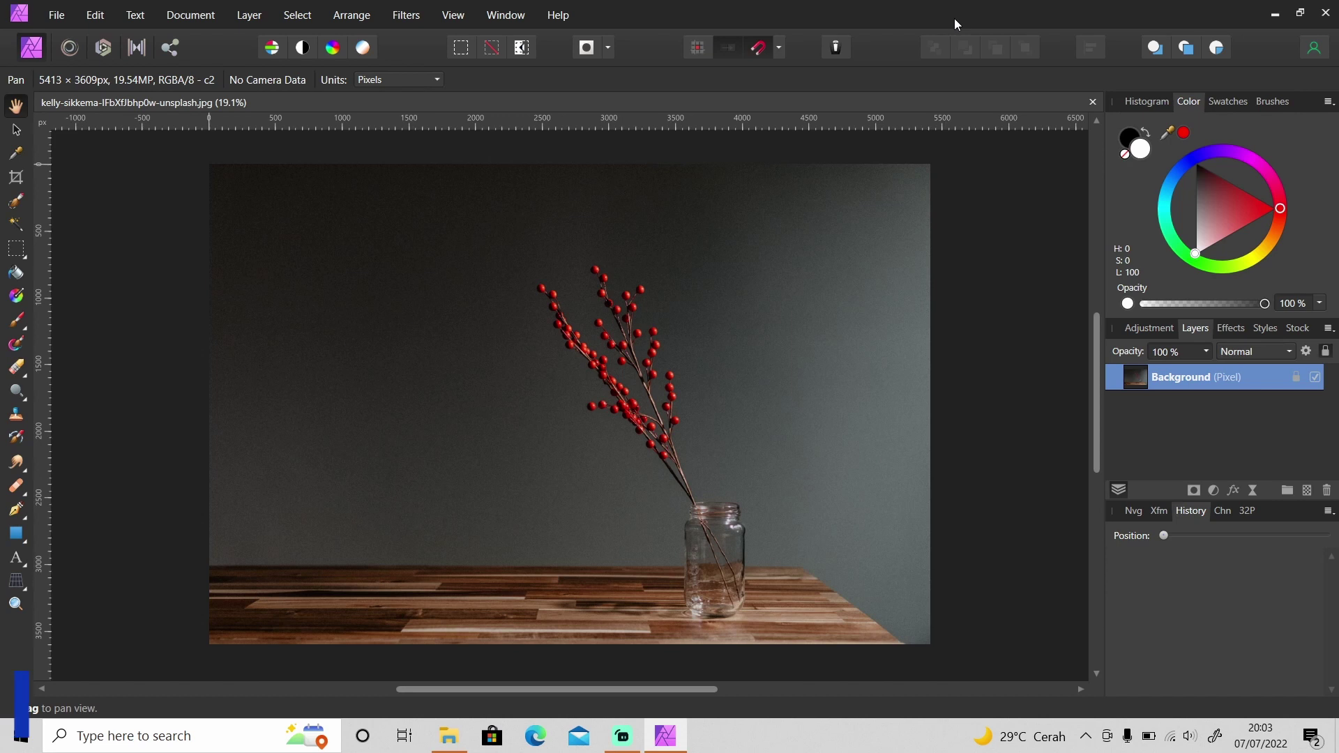
Add a live Lighting filter layer, trying Point and Directional lights before settling on Spot
left_click(247, 15)
mouse_move(249, 231)
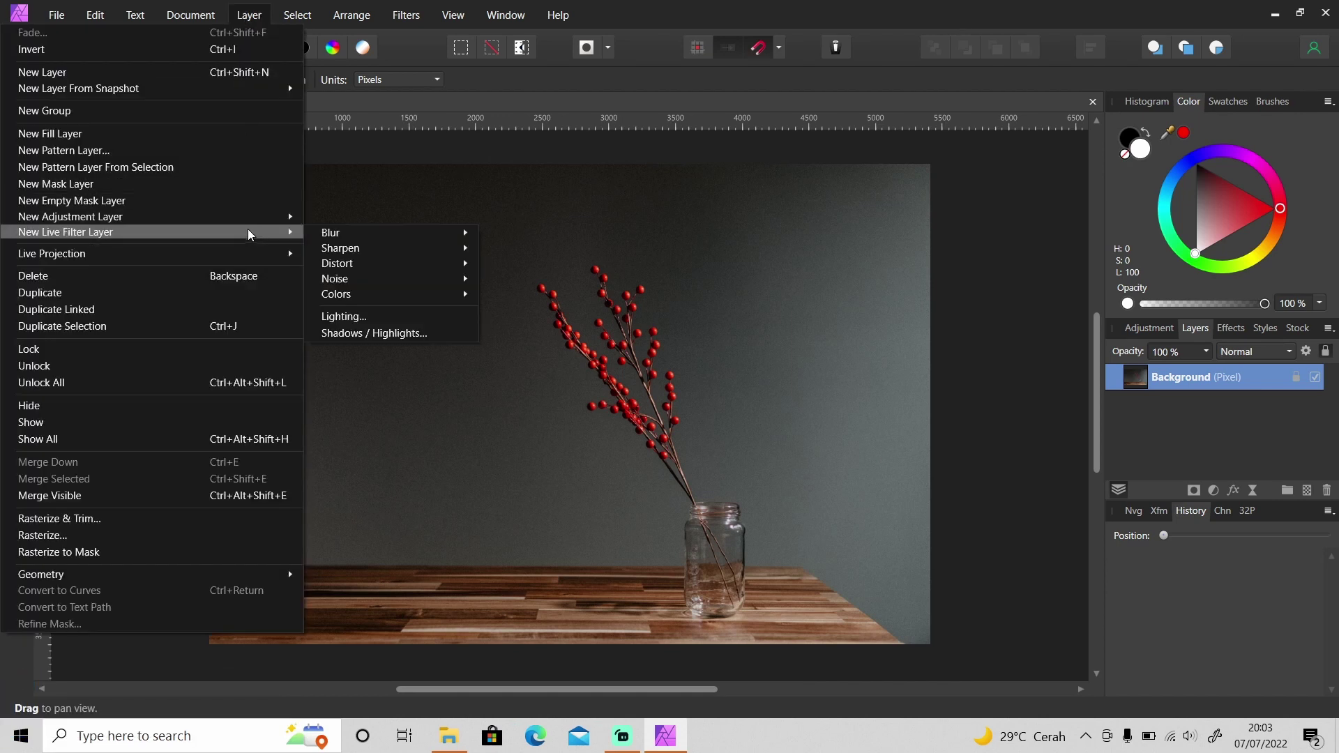
left_click(340, 315)
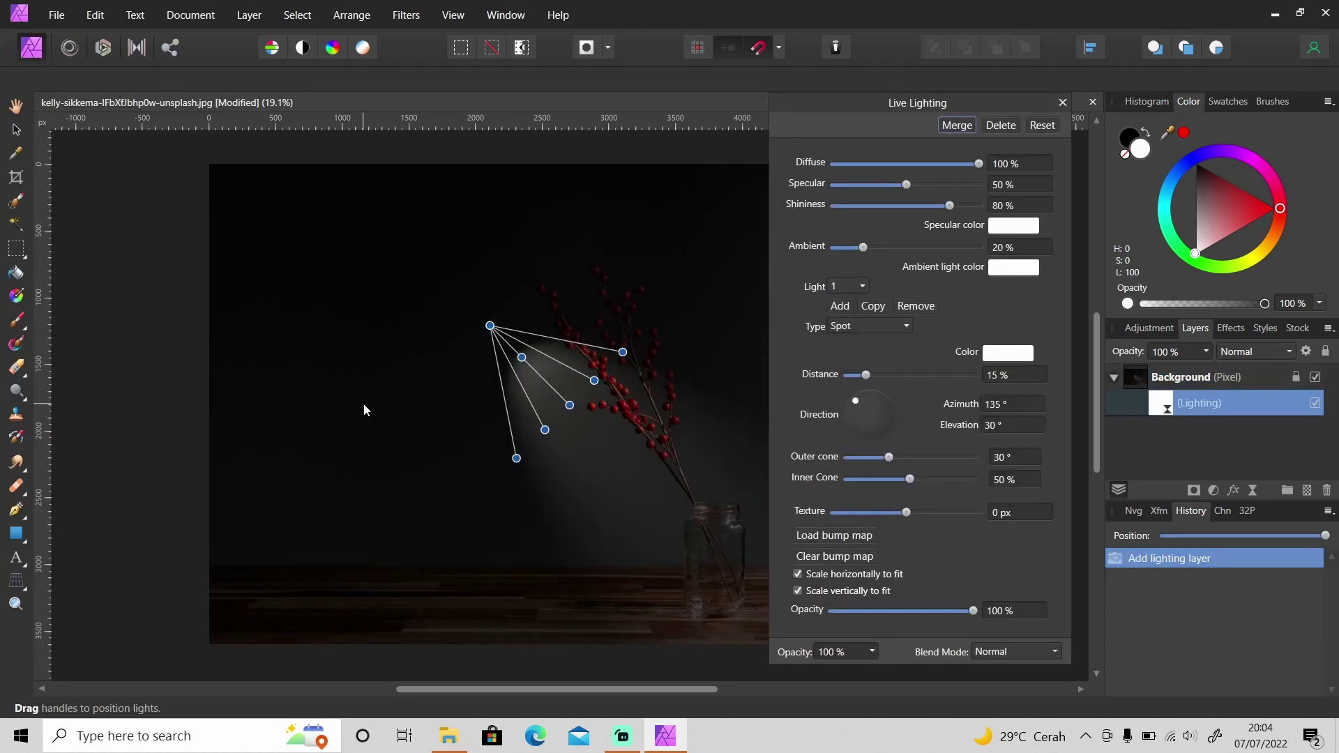
left_click_drag(580, 691, 690, 704)
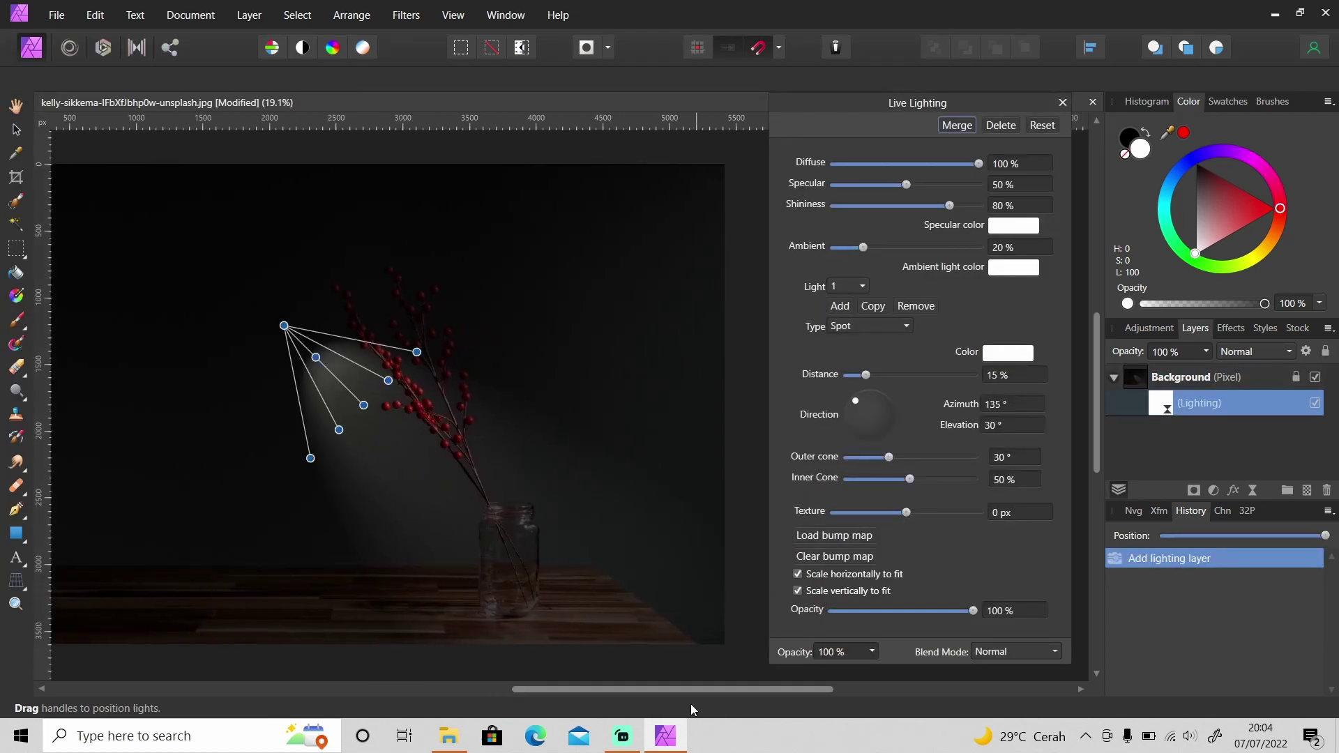
left_click(849, 334)
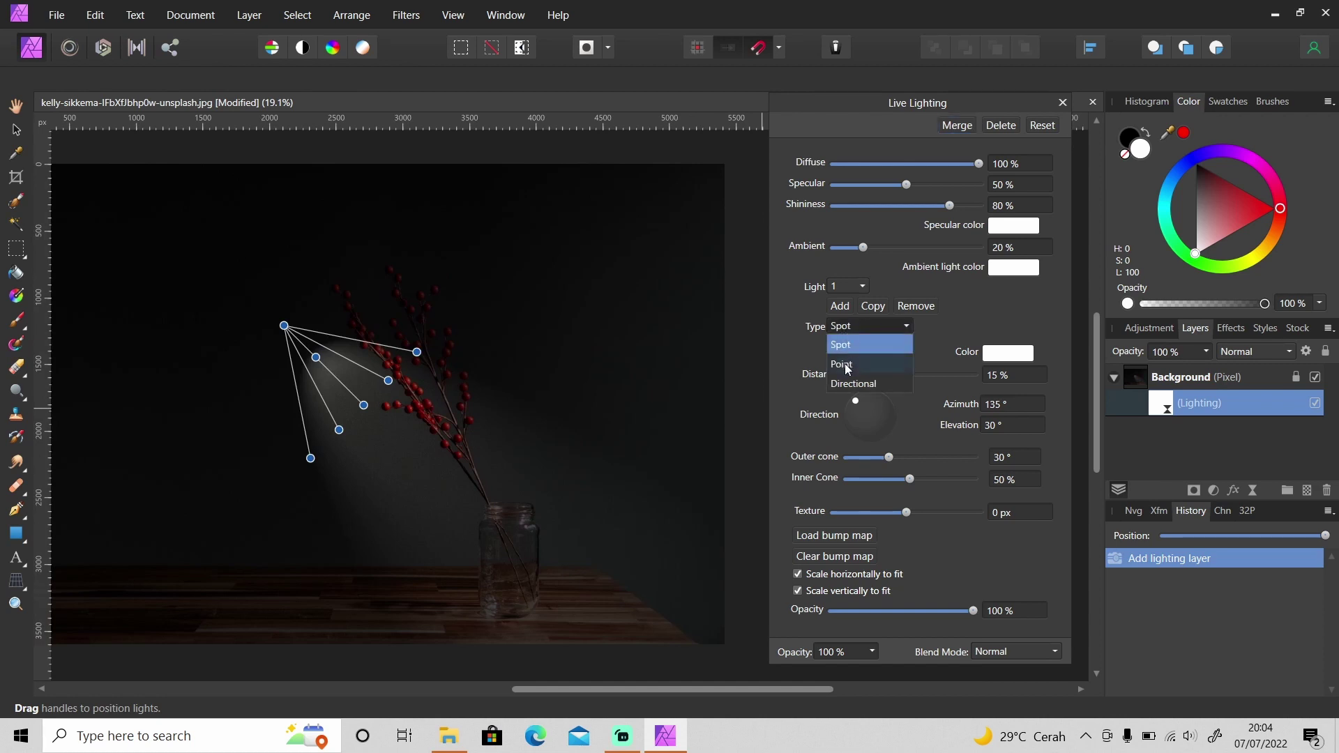
left_click(853, 357)
left_click(862, 333)
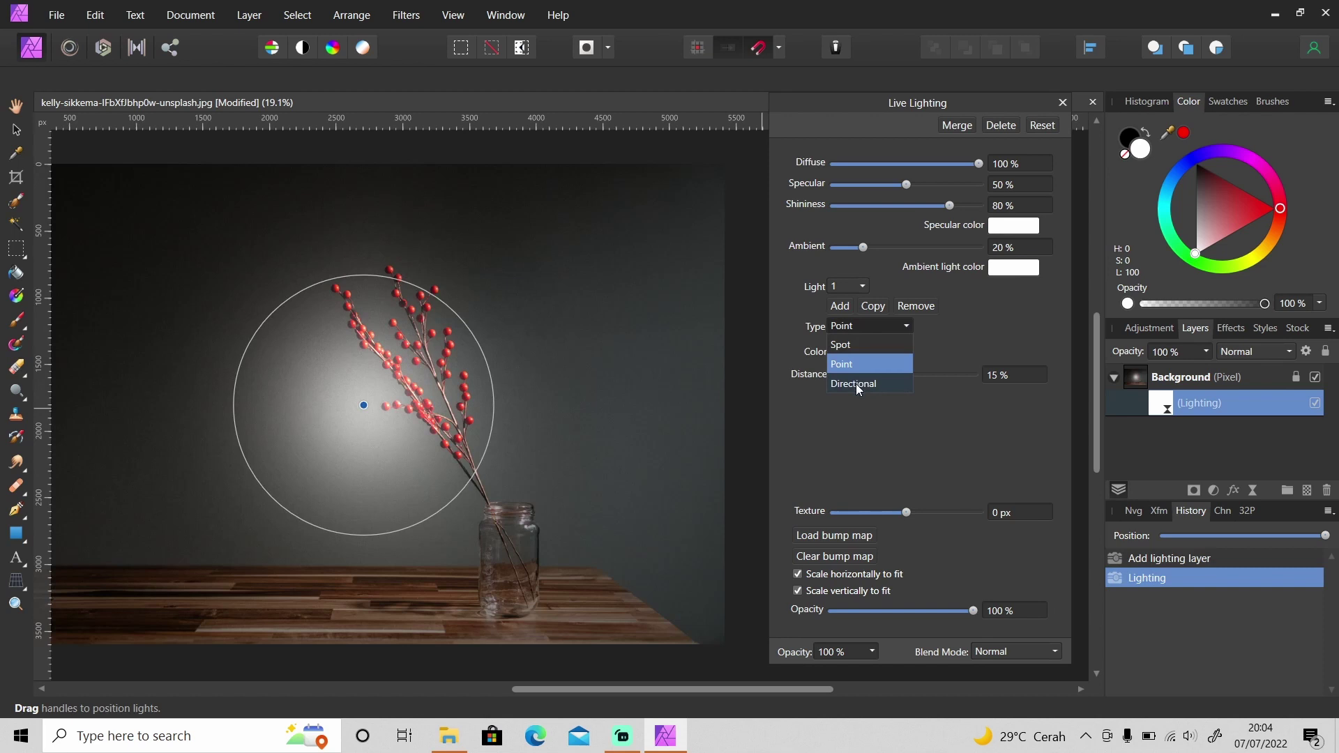
left_click(855, 383)
left_click(867, 332)
key("Escape")
left_click(869, 348)
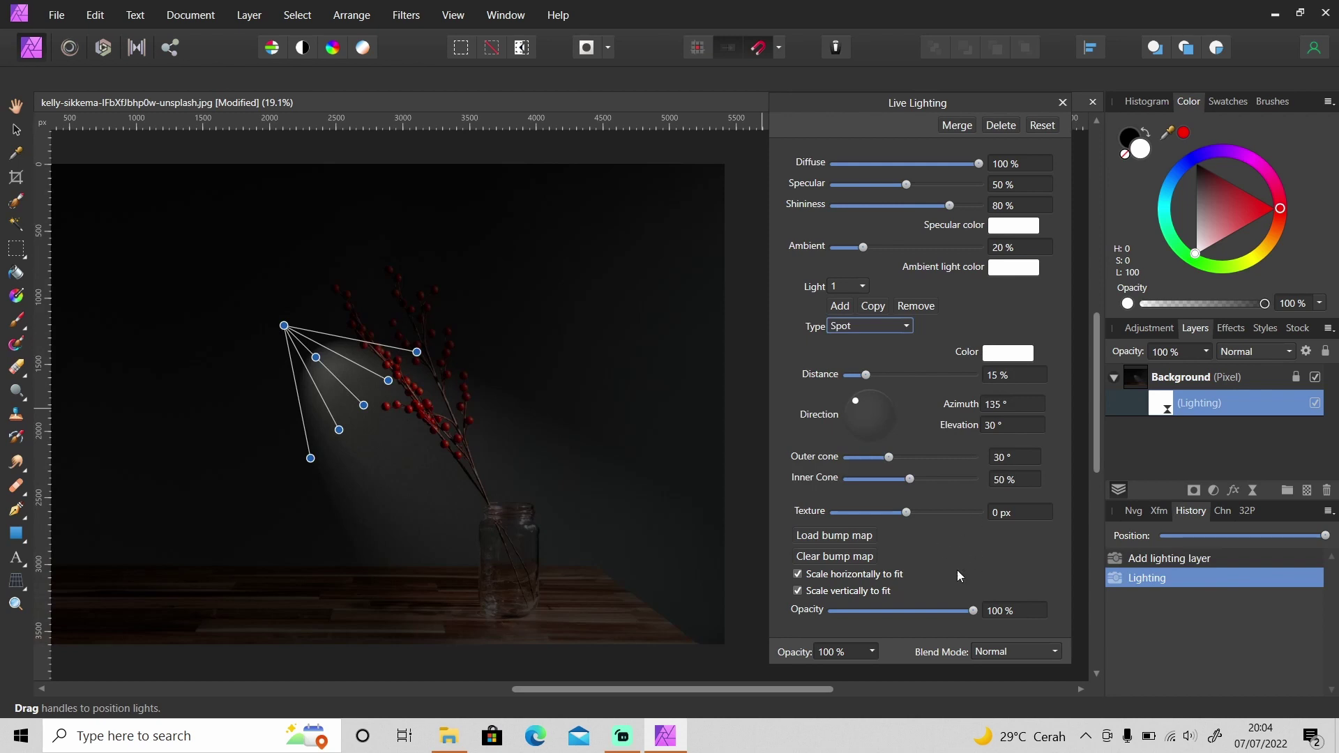
Aim the spotlight down from the top-right with Ambient 34 %, Specular 62 %, Shininess 90 %
left_click_drag(284, 326, 493, 299)
left_click_drag(363, 405, 644, 247)
left_click_drag(866, 248, 898, 244)
left_click_drag(910, 182, 971, 209)
left_click_drag(898, 248, 884, 247)
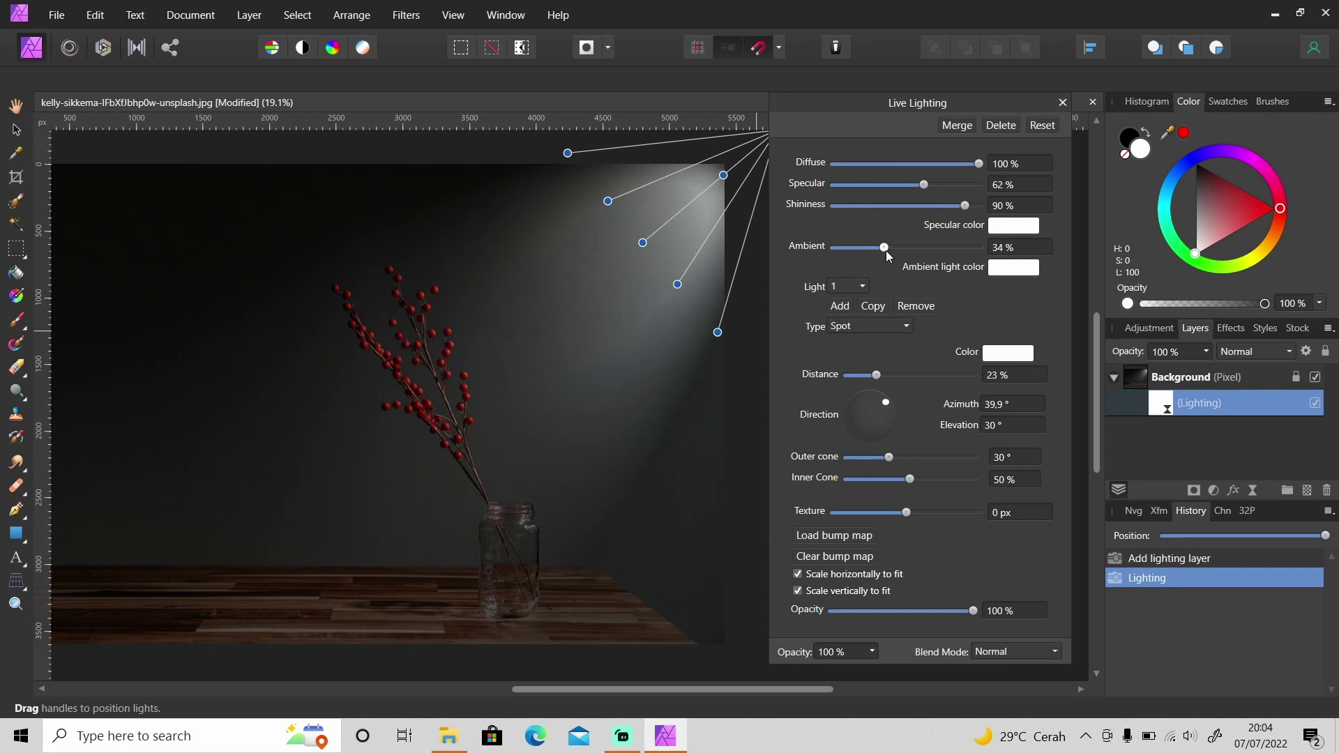
left_click(1062, 103)
Toggle the Lighting layer off and back on to compare the berries unlit and spotlit
left_click_drag(600, 689, 503, 688)
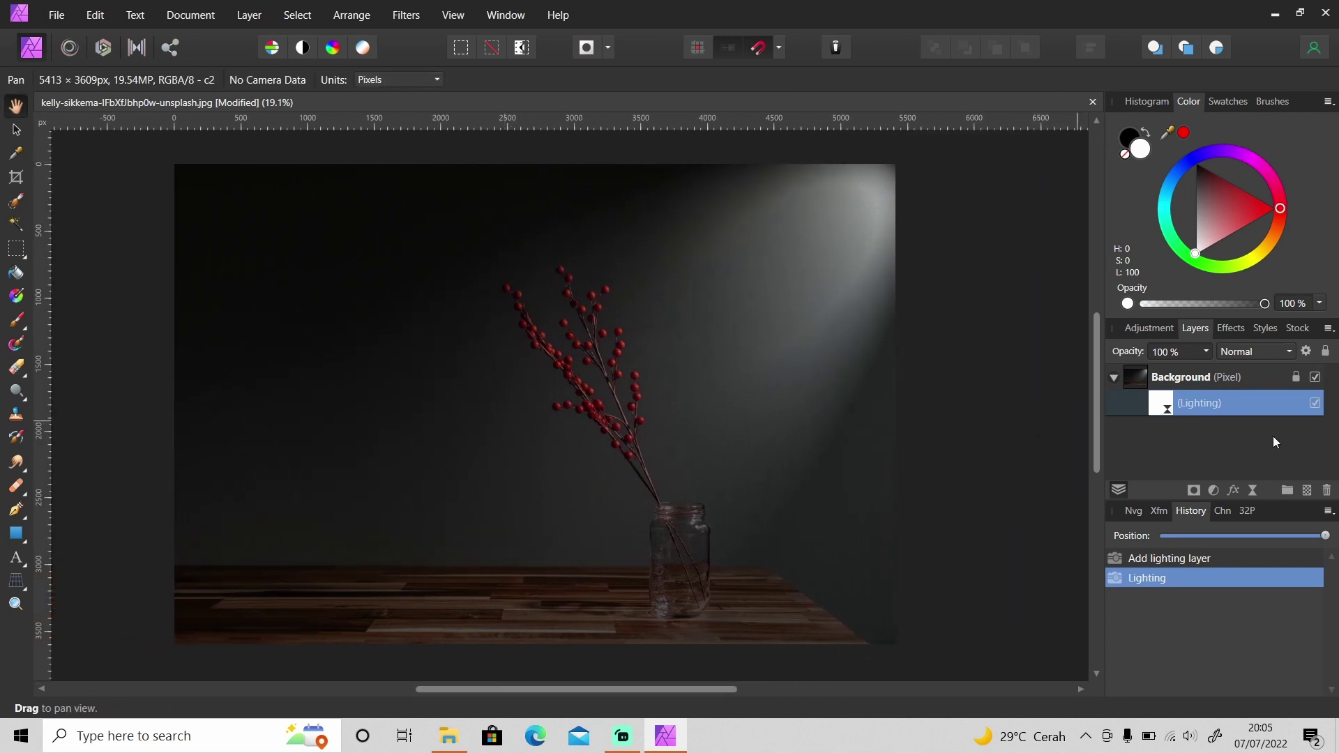
left_click(1315, 403)
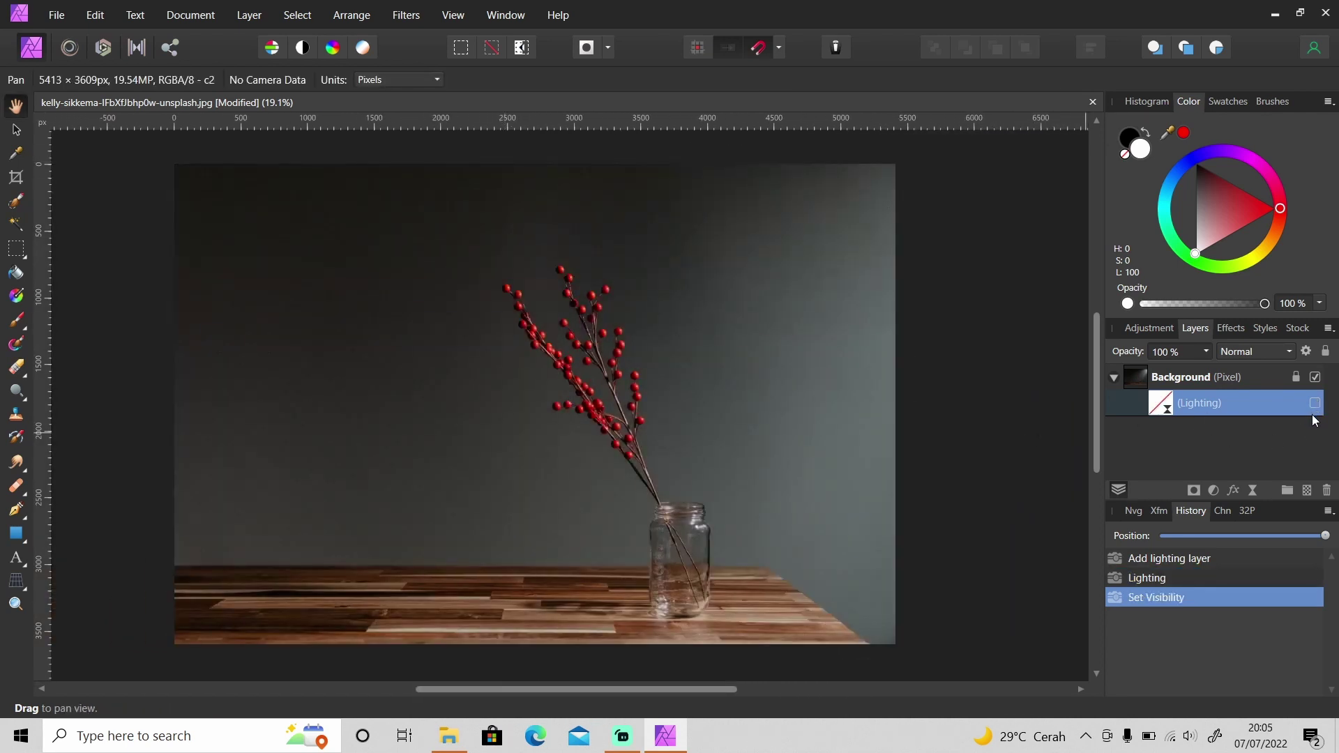
left_click(1315, 405)
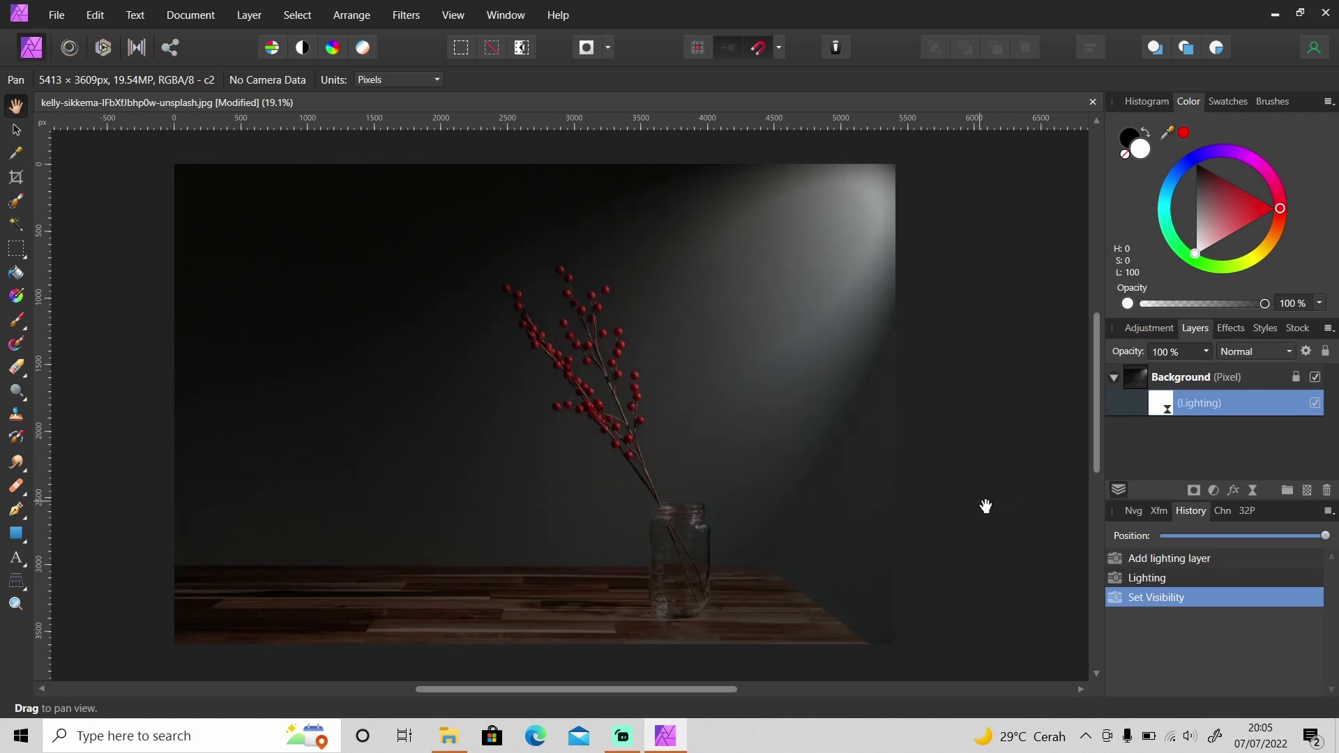